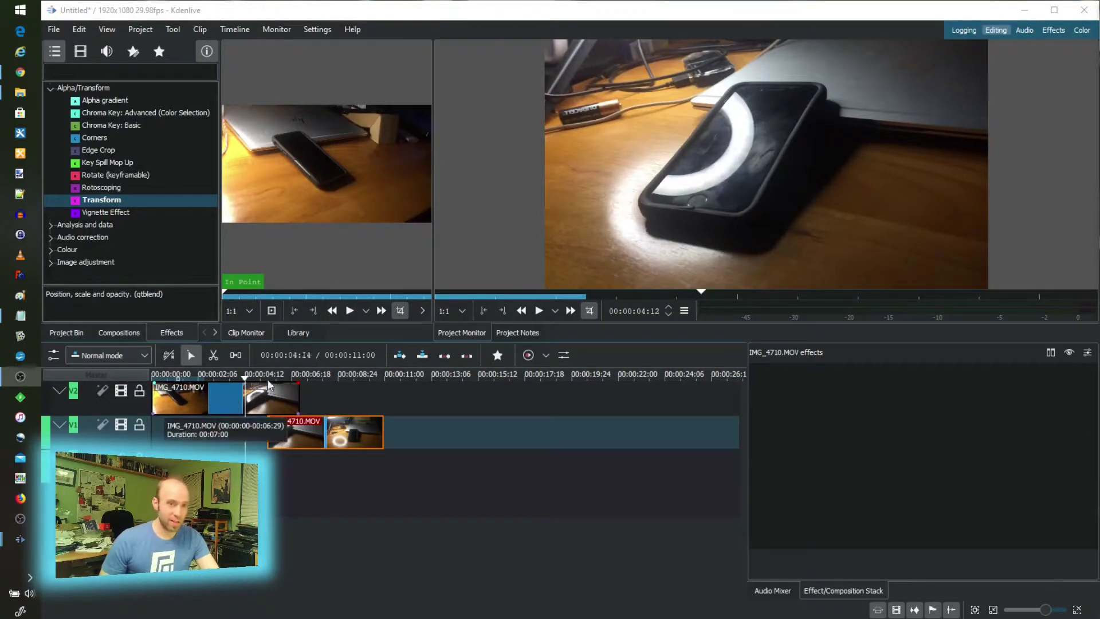
# Play the timeline preview from its start, then stop it
pyautogui.click(202, 377)
pyautogui.click(154, 377)
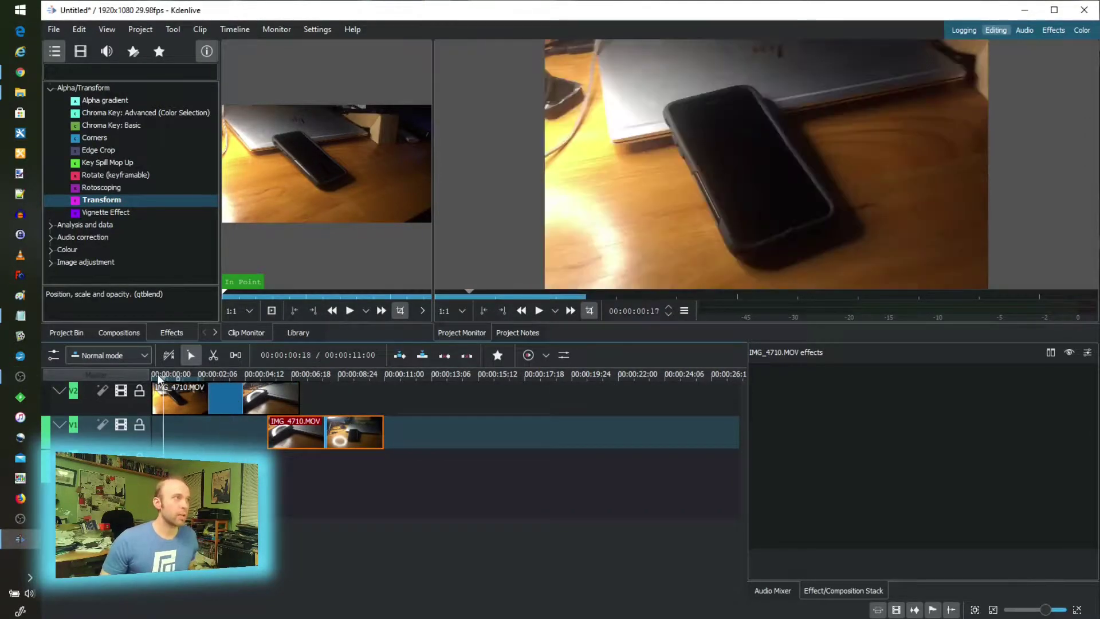
pyautogui.press('space')
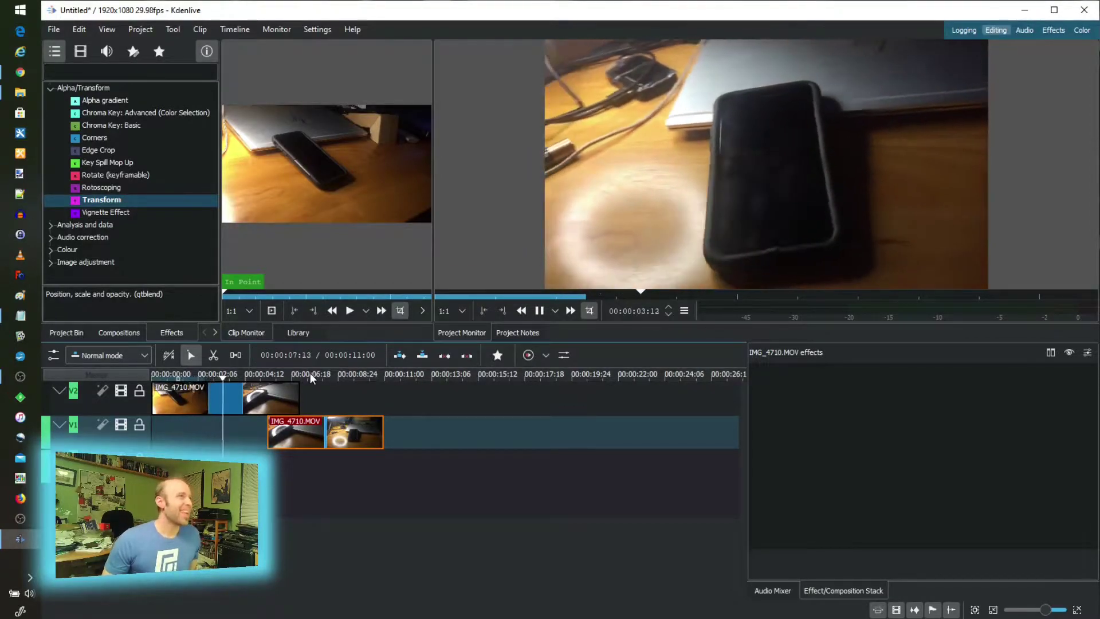
pyautogui.press('space')
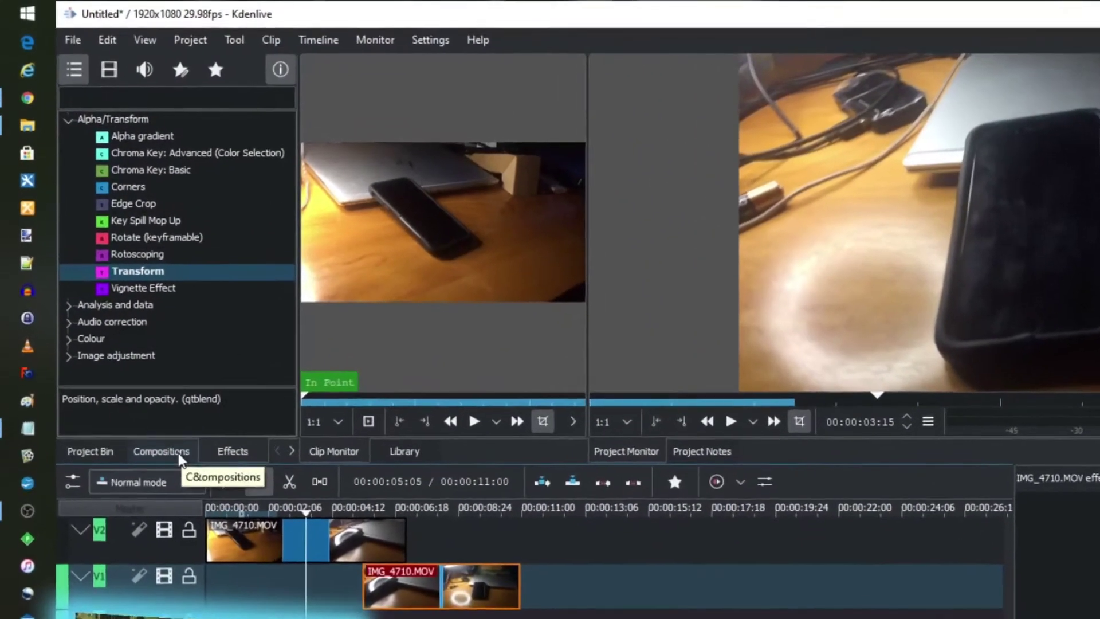
# Browse the Compositions and Effects lists, ending back on Compositions
pyautogui.click(151, 366)
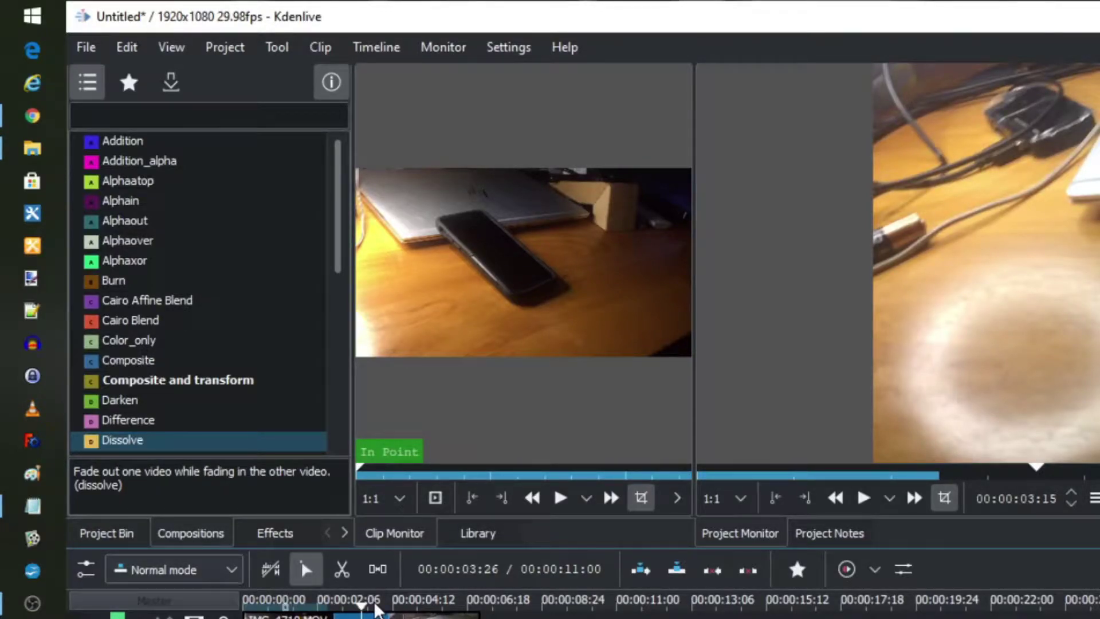
pyautogui.click(258, 536)
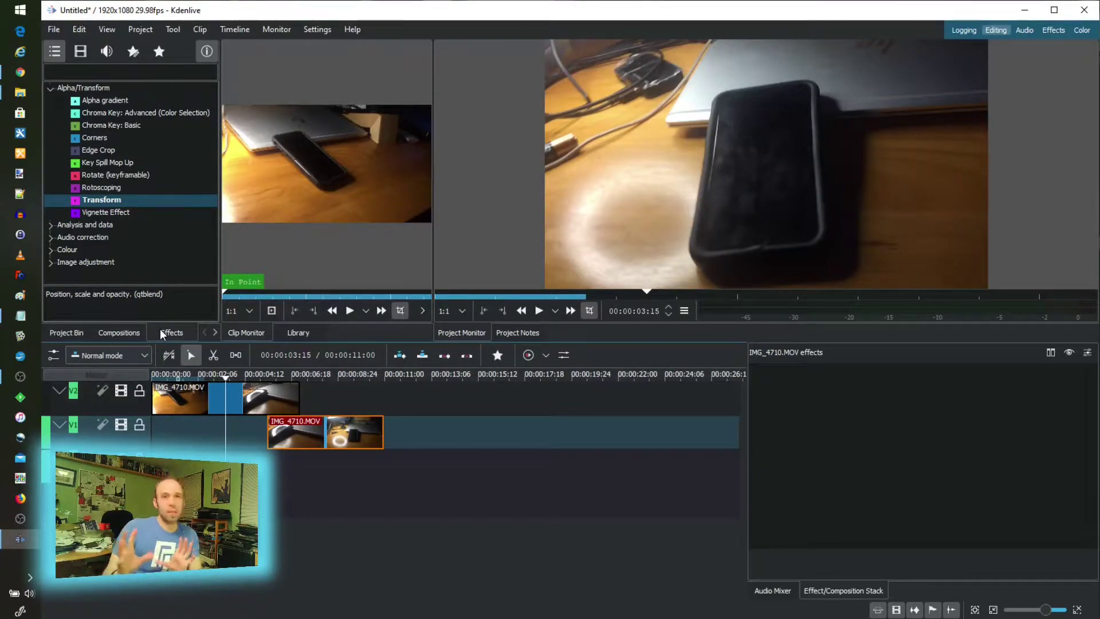
pyautogui.click(119, 334)
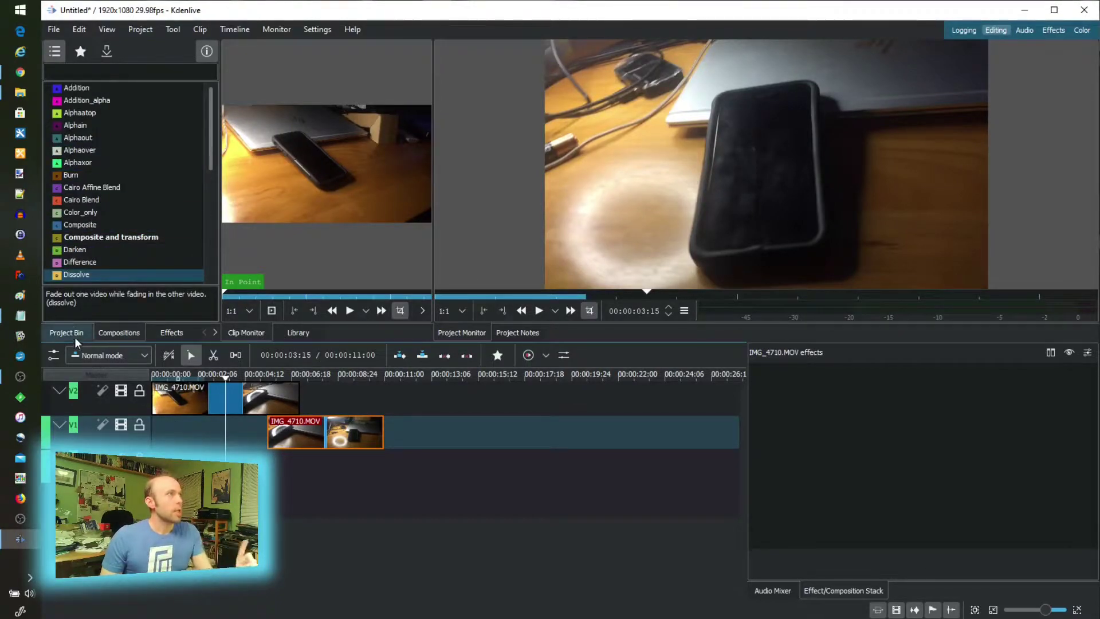
# Drop a Dissolve on the V2/V1 clip overlap and trim its start to last 00:01:16
pyautogui.moveTo(55, 277); pyautogui.dragTo(254, 408)
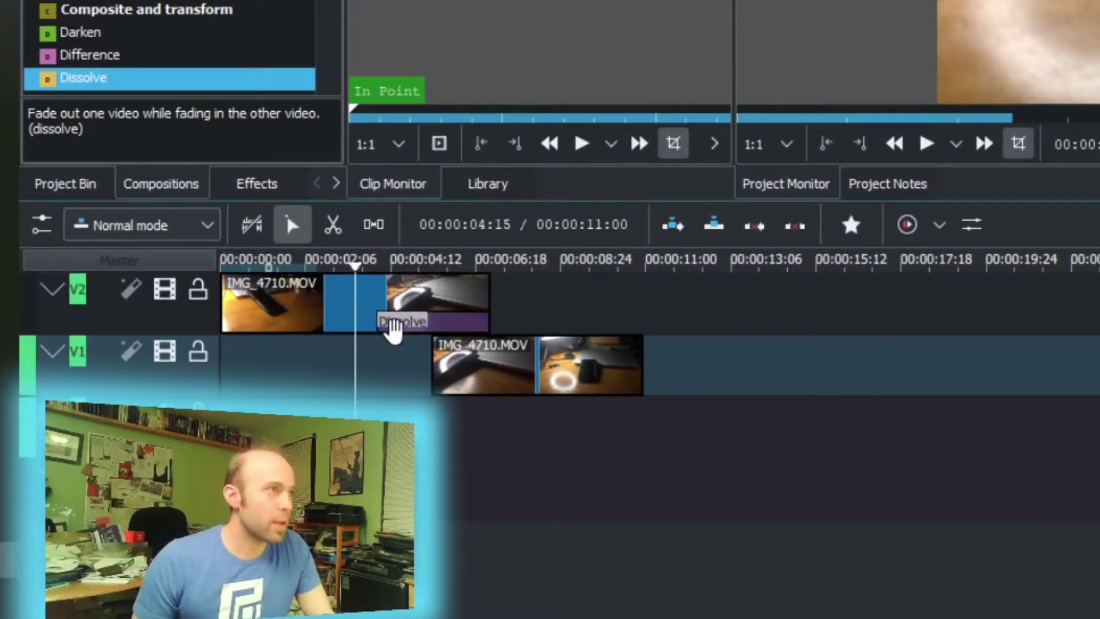
pyautogui.click(384, 327)
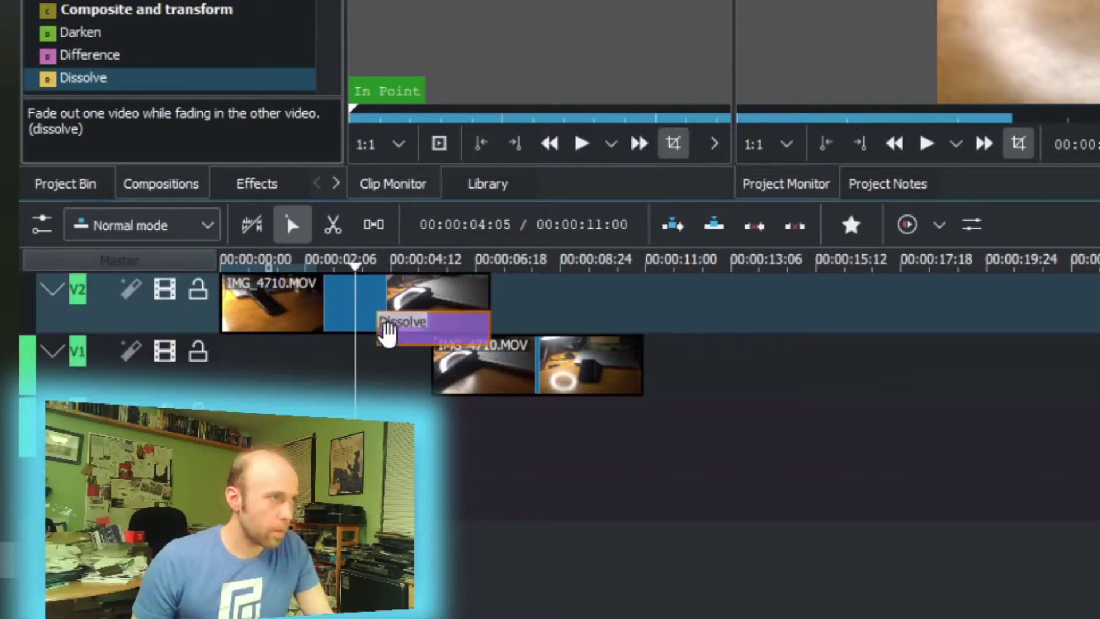
pyautogui.moveTo(378, 334); pyautogui.dragTo(432, 336)
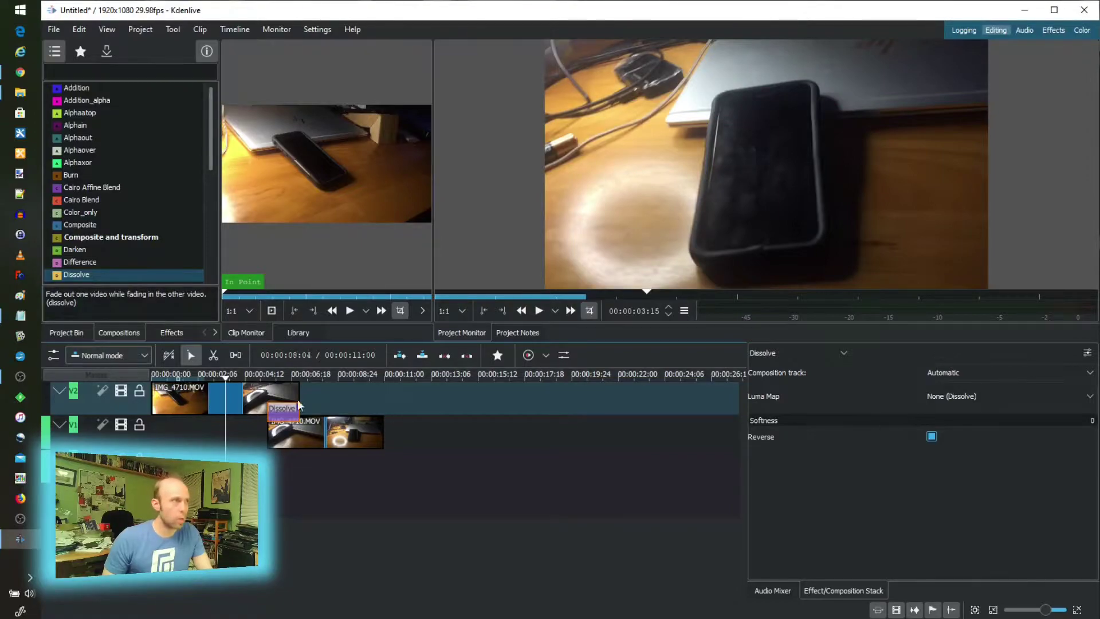
# Preview the Dissolve, then delete it and switch to the Effects list
pyautogui.press('space')
pyautogui.click(262, 373)
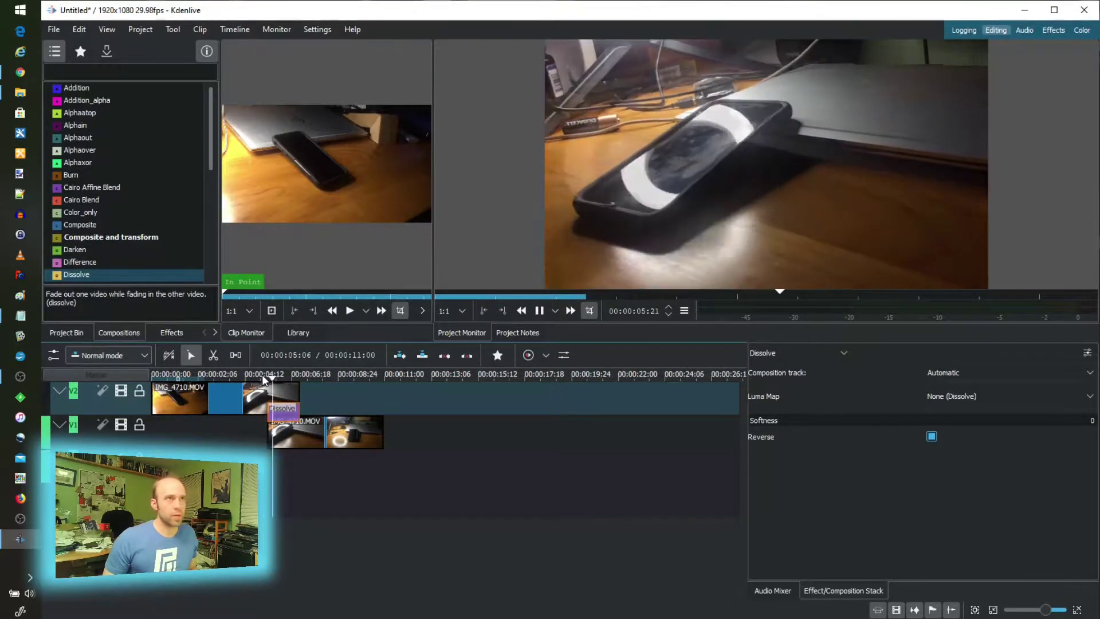
pyautogui.press('space')
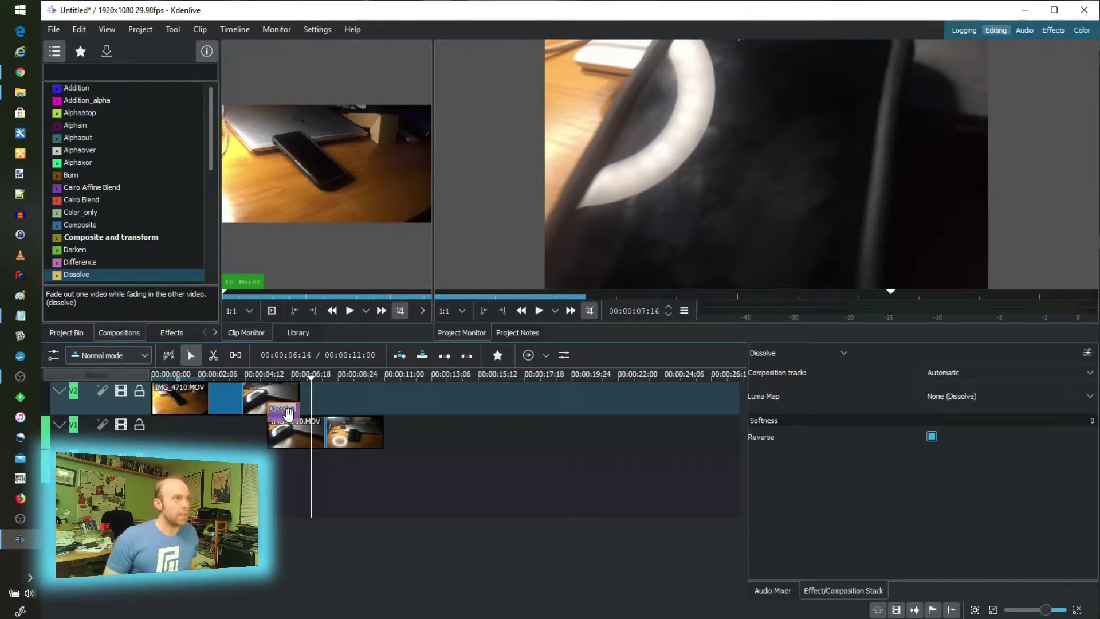
pyautogui.press('Delete')
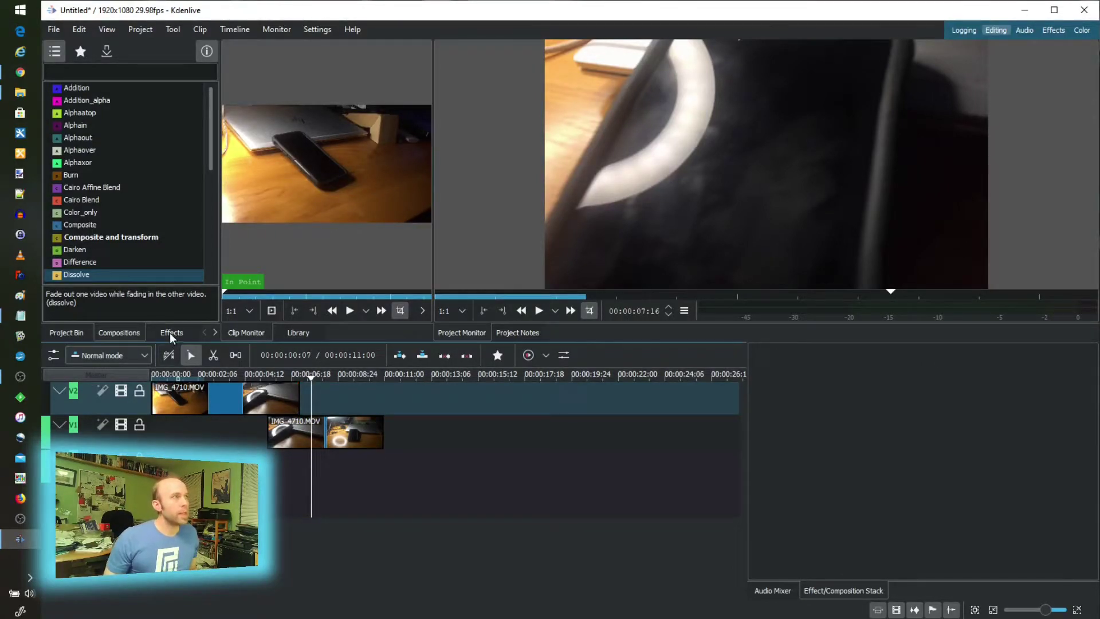
pyautogui.click(170, 332)
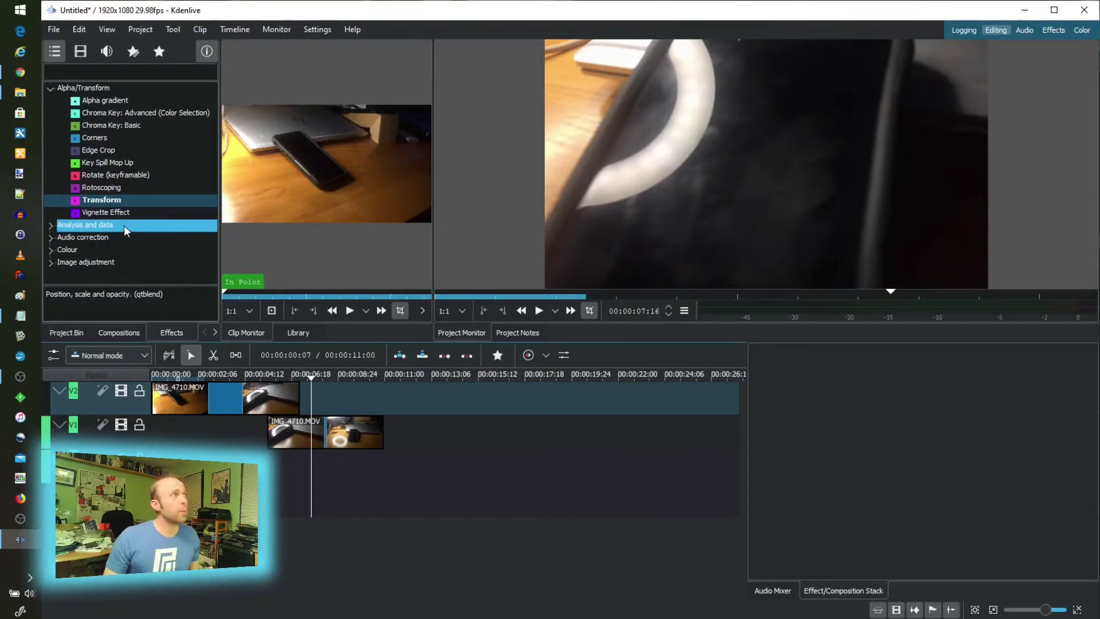
# Apply the Transform effect to the IMG_4710.MOV clip on V2 and select it to show its settings
pyautogui.click(84, 201)
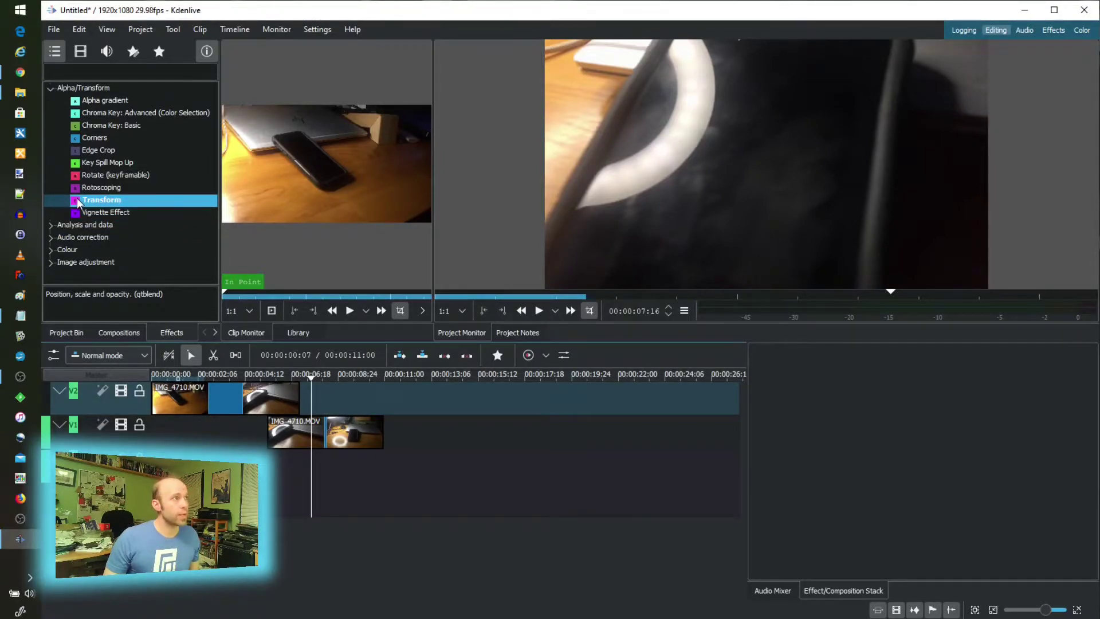
pyautogui.moveTo(79, 204); pyautogui.dragTo(246, 376)
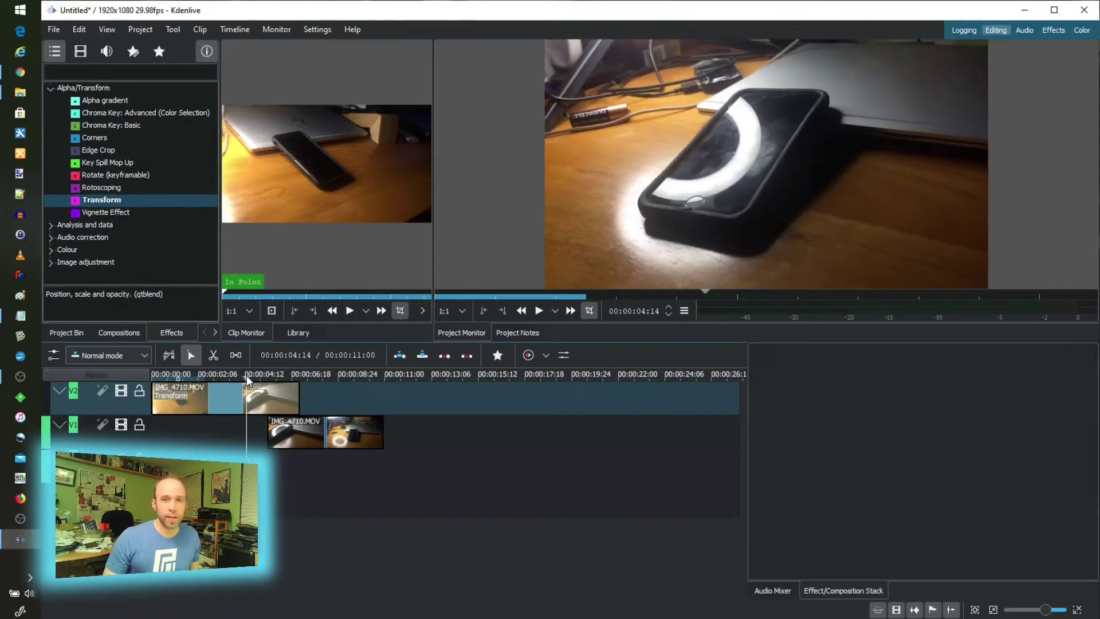
pyautogui.click(257, 395)
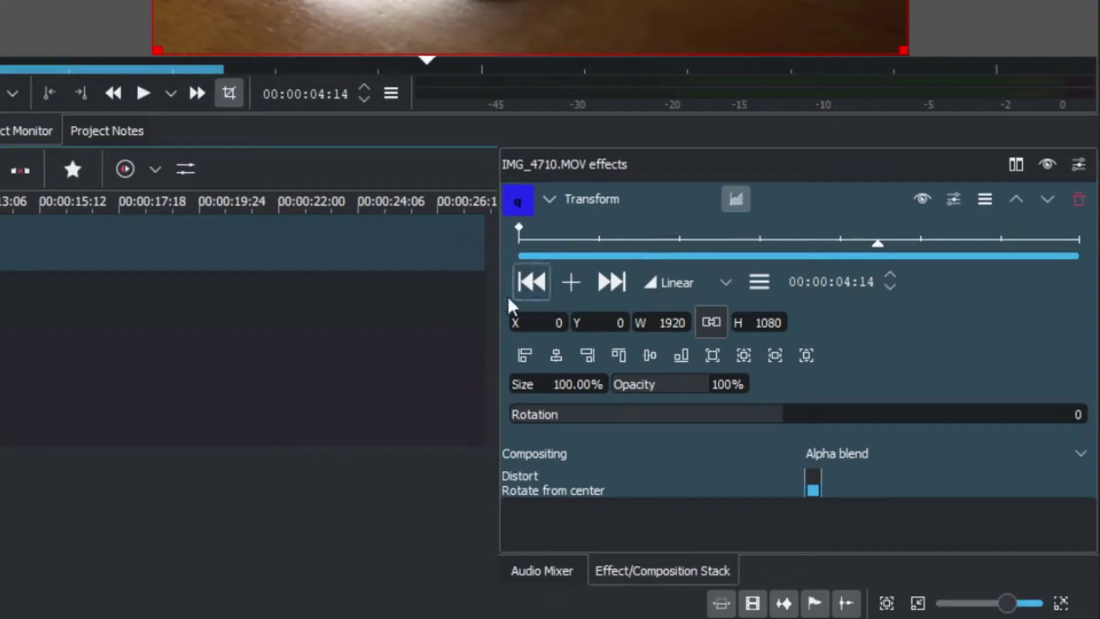
# Add a Transform keyframe at 00:00:03:23 and verify it with previous/next keyframe navigation
pyautogui.moveTo(766, 245); pyautogui.dragTo(823, 248)
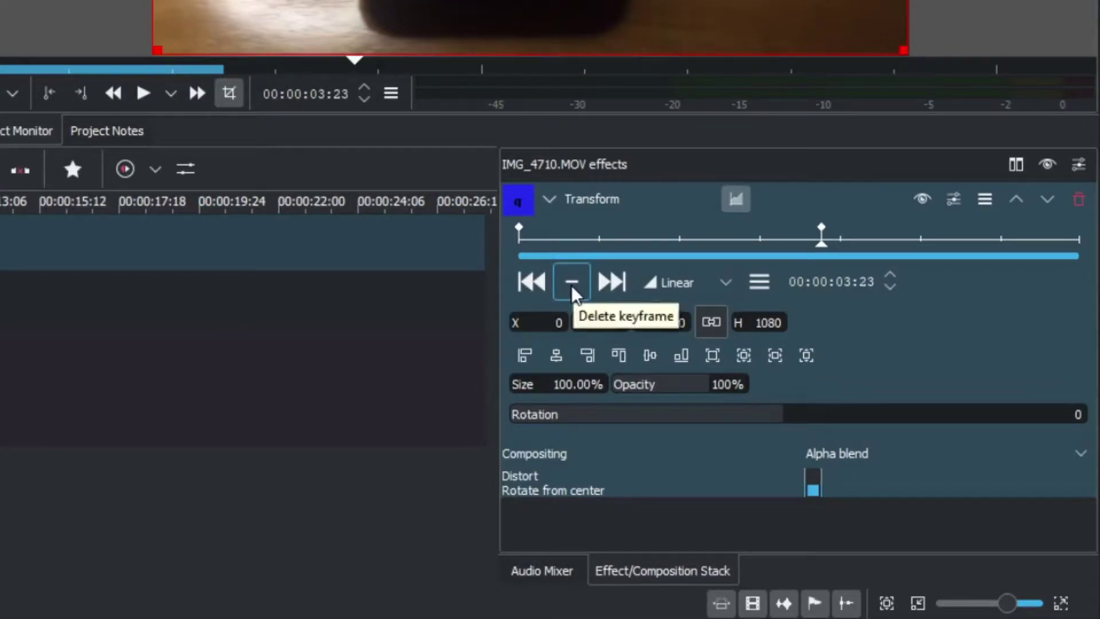
pyautogui.click(575, 288)
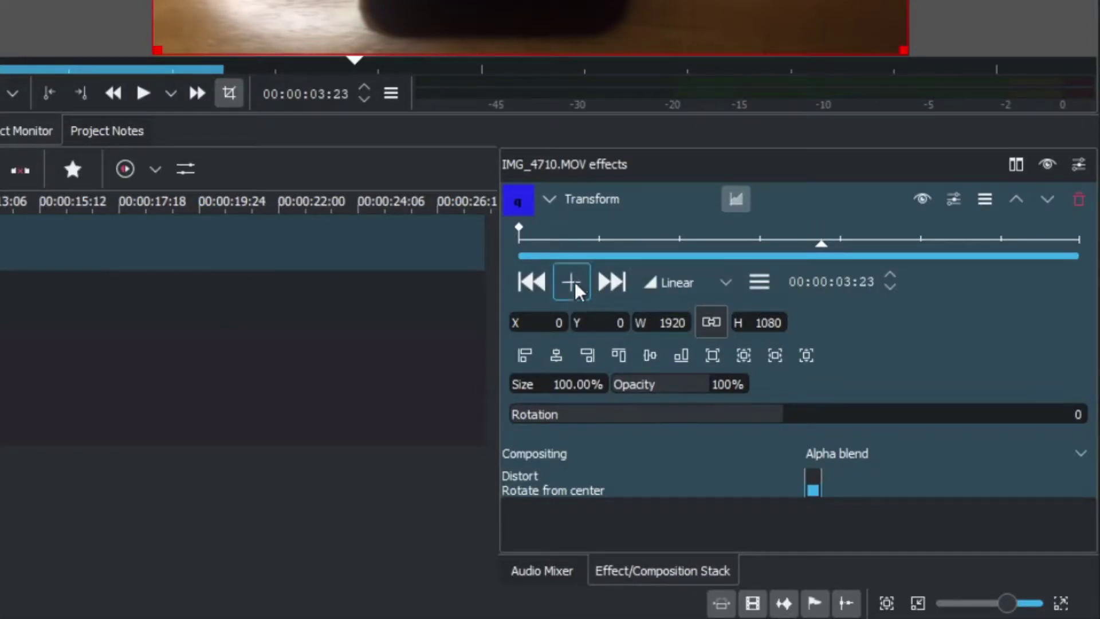
pyautogui.click(535, 284)
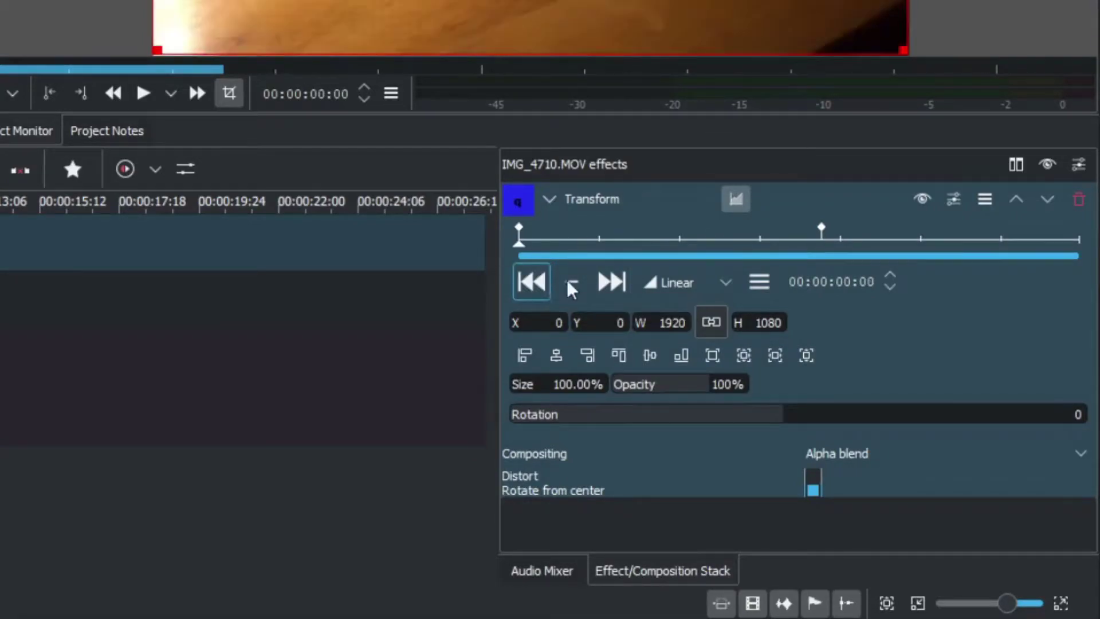
pyautogui.click(611, 282)
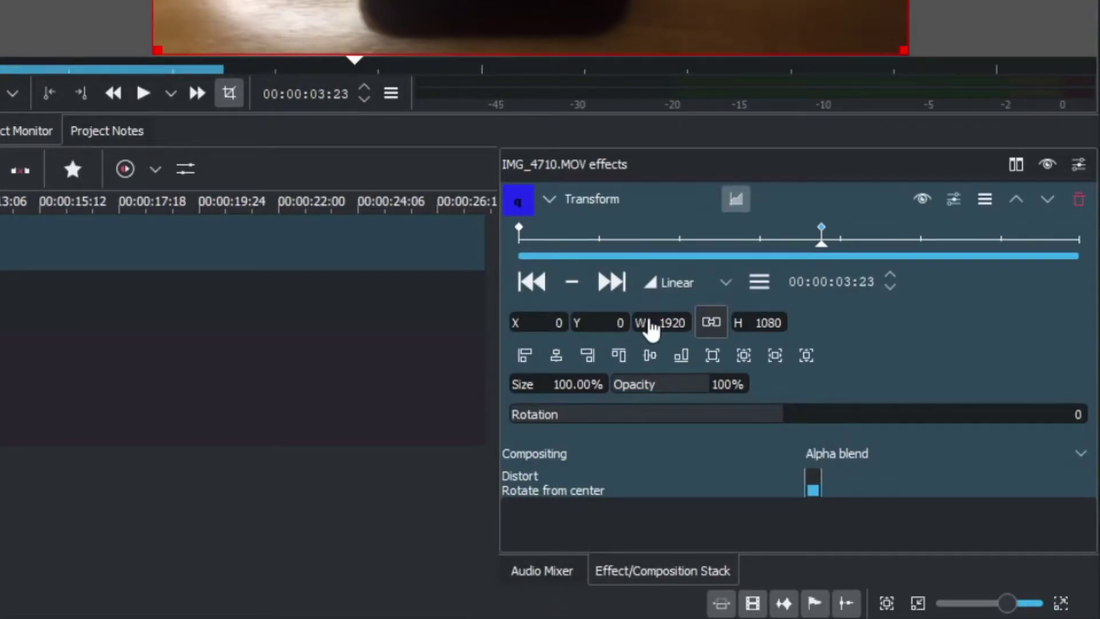
# Rotate the clip image to 43 and shrink it to about 1249x752
pyautogui.moveTo(764, 421); pyautogui.dragTo(860, 422)
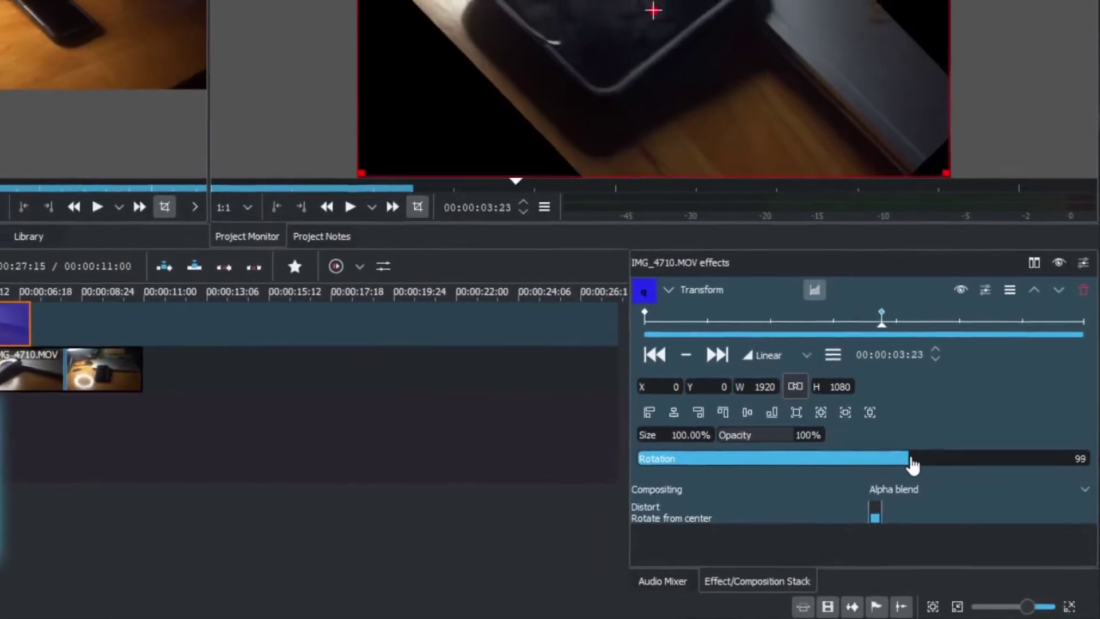
pyautogui.moveTo(911, 464); pyautogui.dragTo(909, 488)
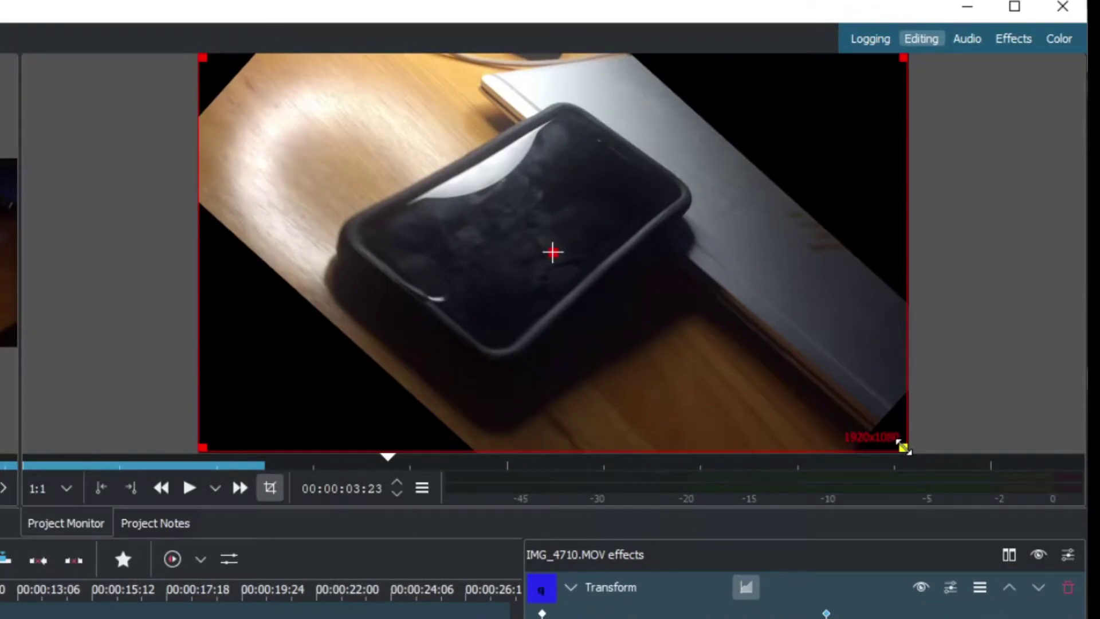
pyautogui.moveTo(903, 448); pyautogui.dragTo(607, 297)
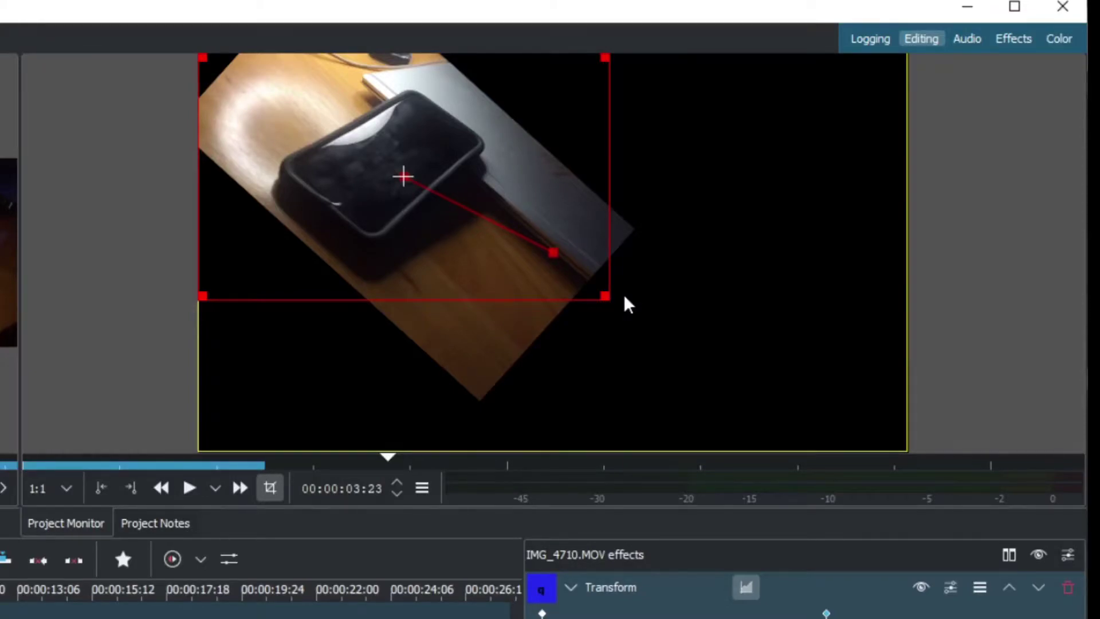
pyautogui.moveTo(404, 176); pyautogui.dragTo(649, 253)
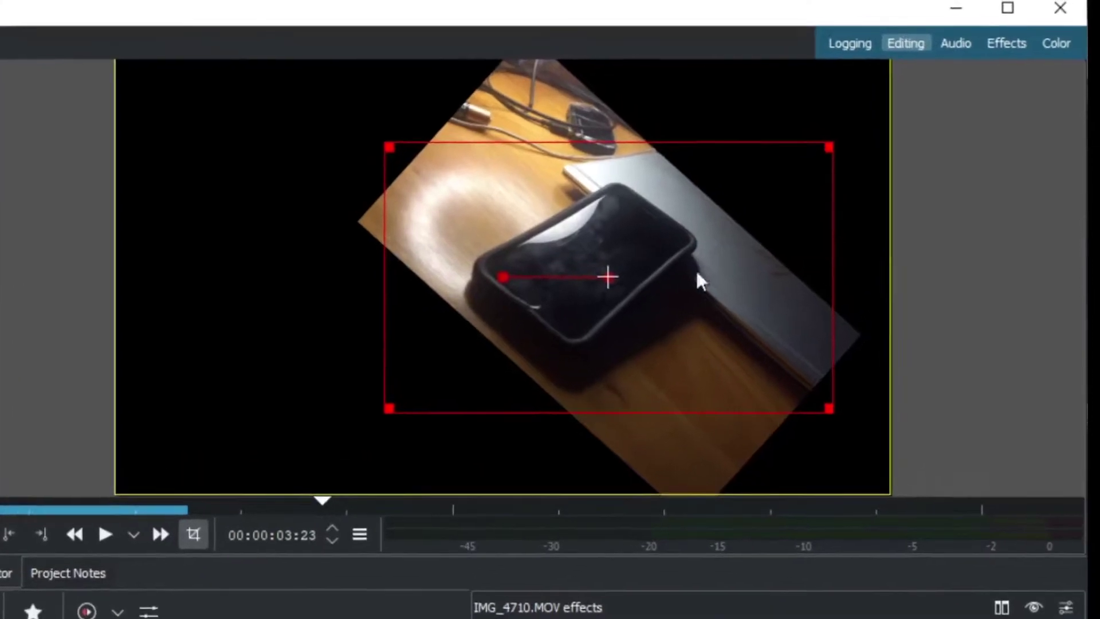
# Zoom the monitor out and push the clip image down-left beyond the frame
pyautogui.moveTo(1069, 273)
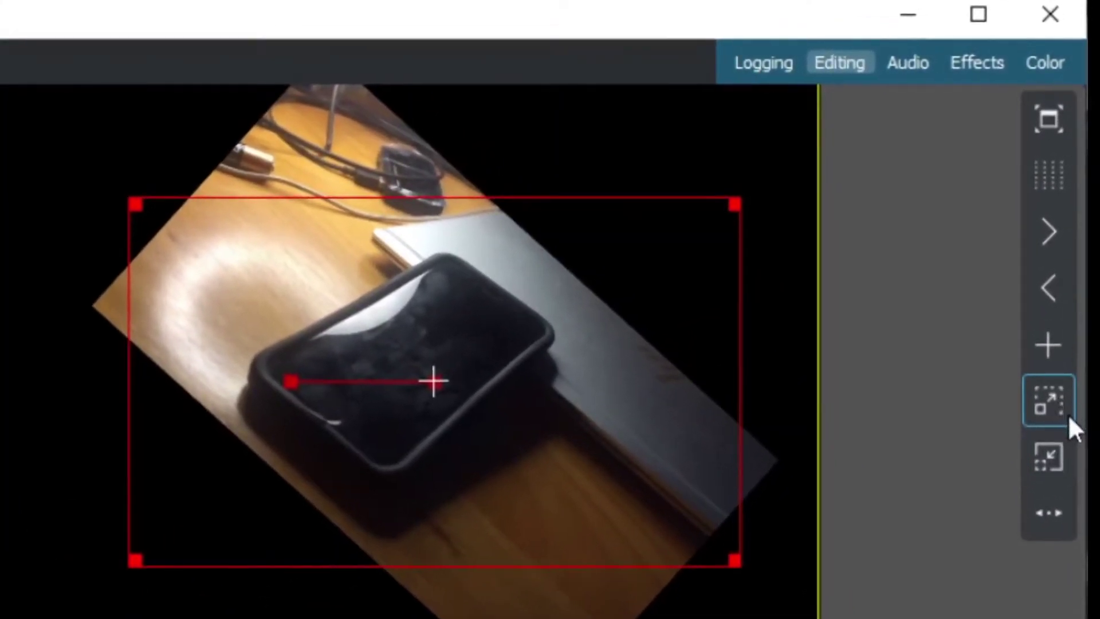
pyautogui.click(1054, 464)
pyautogui.click(1054, 464)
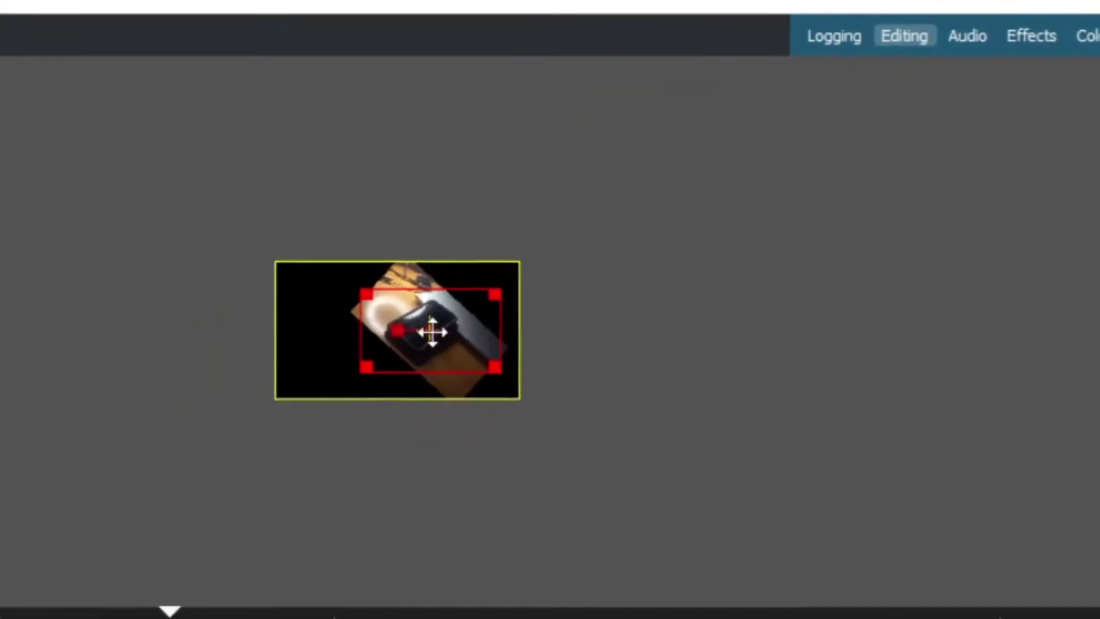
pyautogui.moveTo(329, 379); pyautogui.dragTo(190, 436)
pyautogui.moveTo(413, 327); pyautogui.dragTo(348, 366)
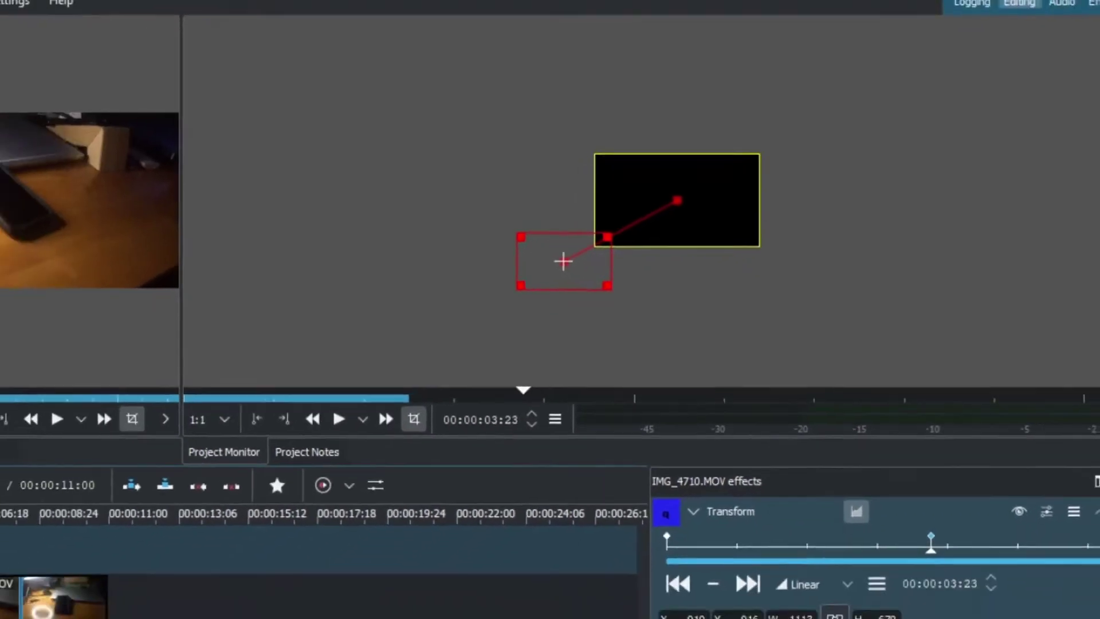
# Play the result from the start and zoom the monitor view back in
pyautogui.press('Home')
pyautogui.press('space')
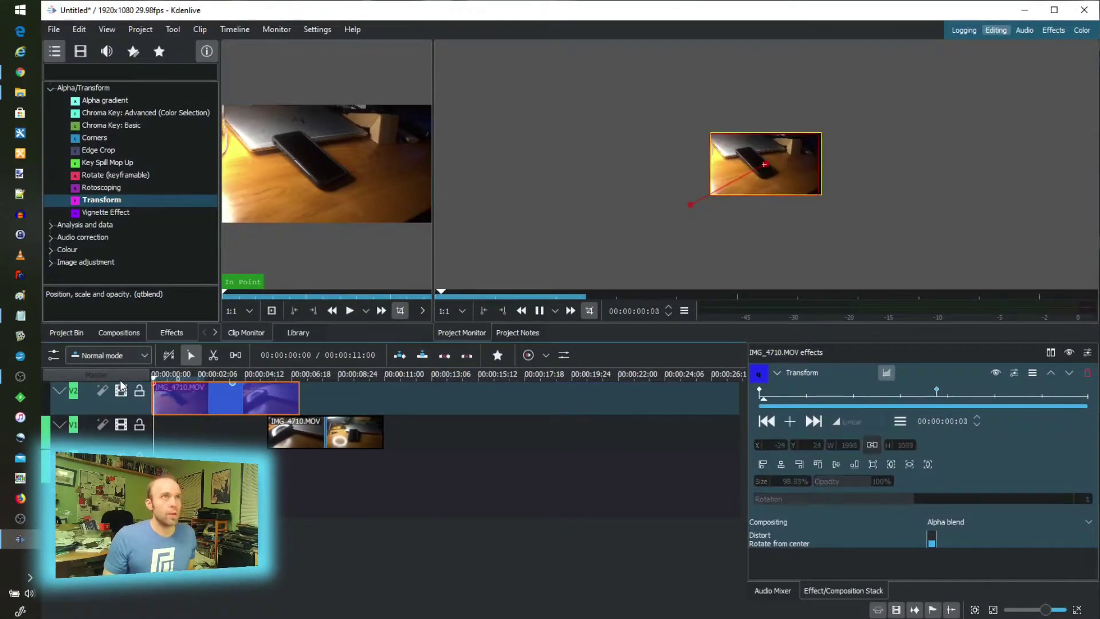
pyautogui.press('space')
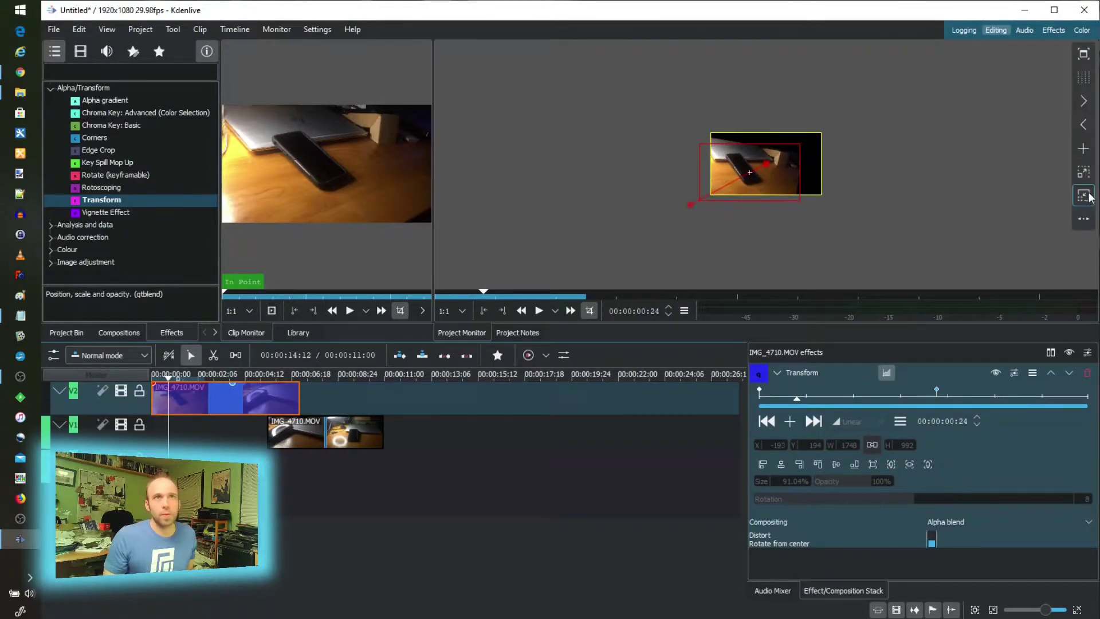
pyautogui.click(1083, 196)
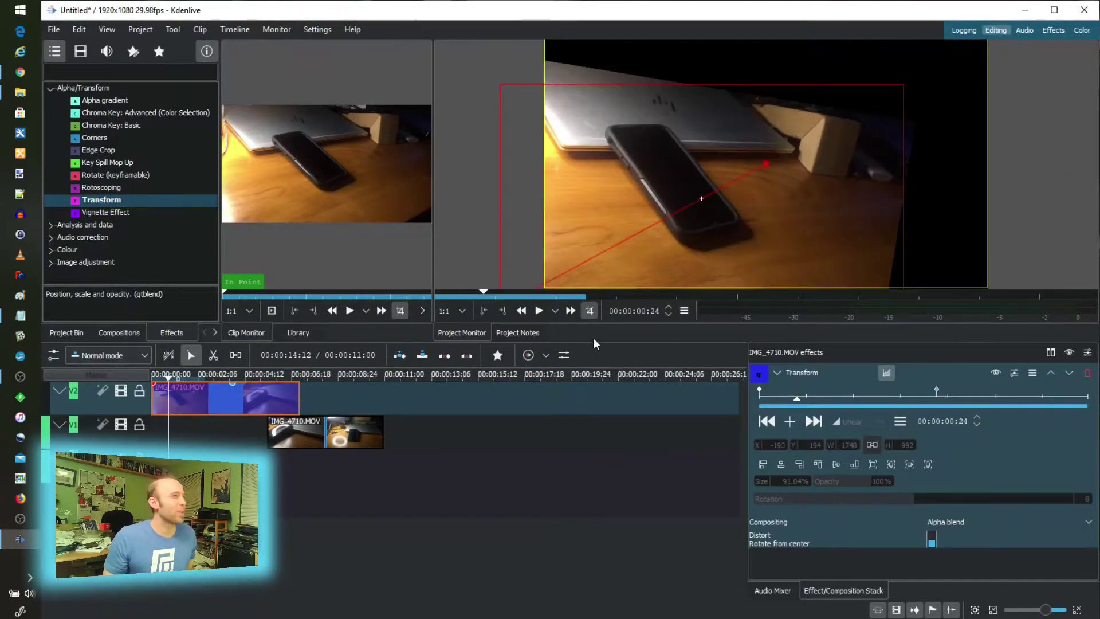
# Replay and scrub through the zoomed section, then return to 00:00:00:00
pyautogui.press('Home')
pyautogui.press('space')
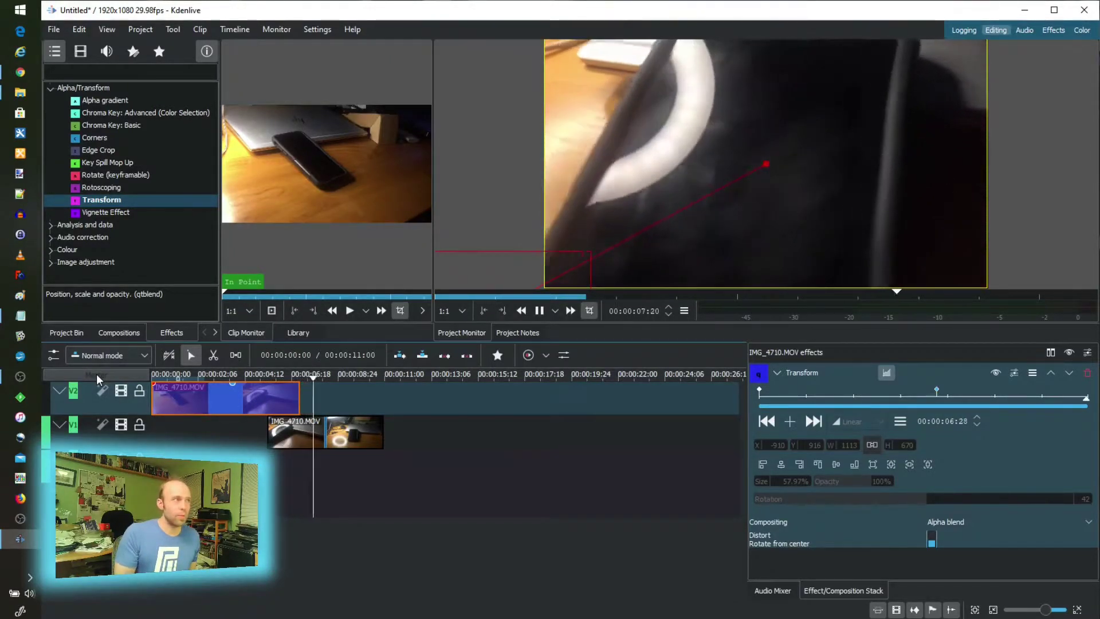
pyautogui.moveTo(269, 373); pyautogui.dragTo(244, 380)
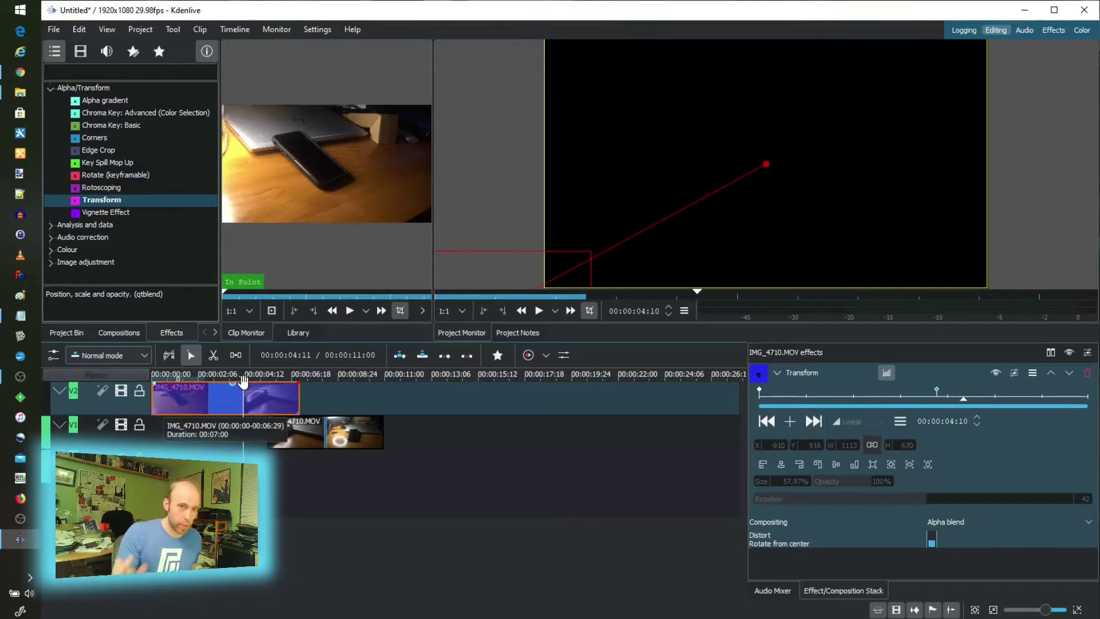
pyautogui.moveTo(260, 377); pyautogui.dragTo(234, 379)
pyautogui.press('Home')
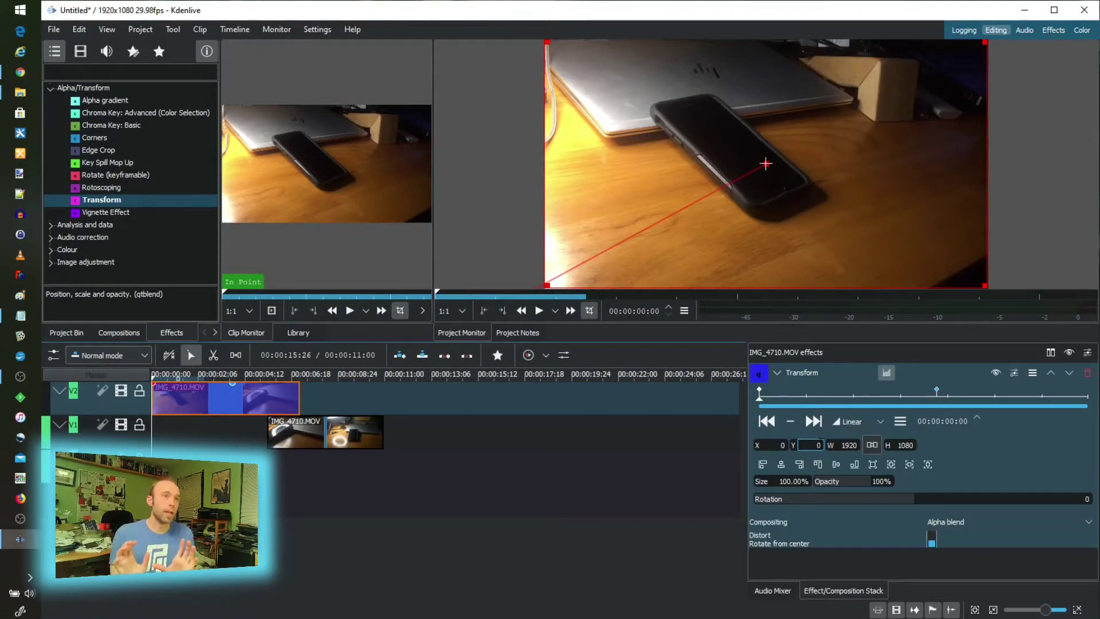
# Add a Transform keyframe at 00:00:02:27
pyautogui.click(938, 394)
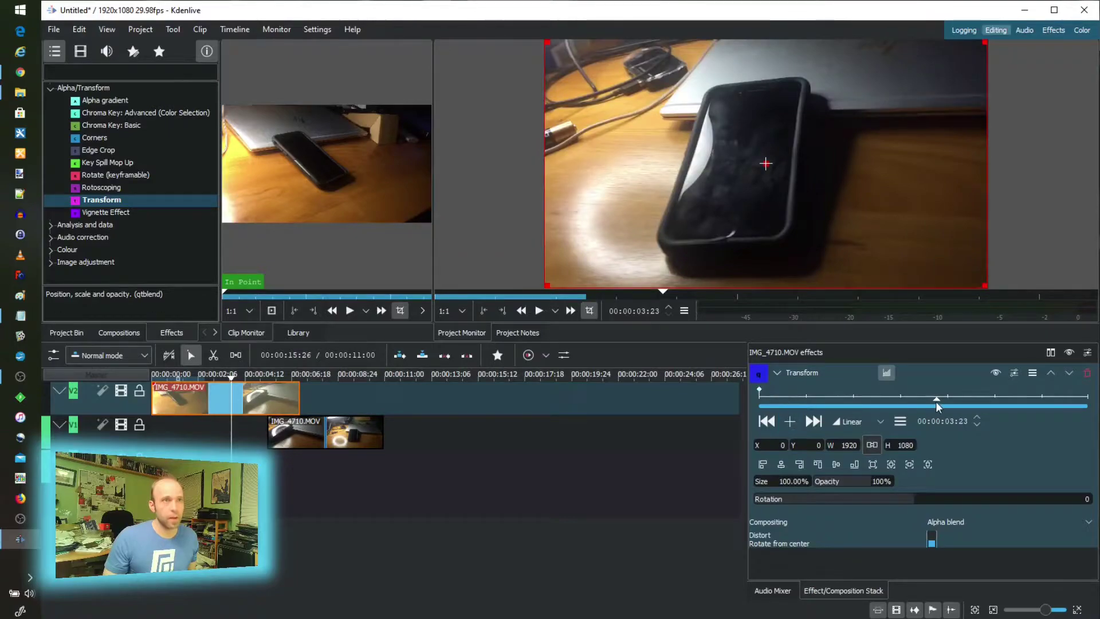
pyautogui.moveTo(937, 401)
pyautogui.mouseDown()
pyautogui.moveTo(744, 400)
pyautogui.moveTo(896, 403)
pyautogui.mouseUp()
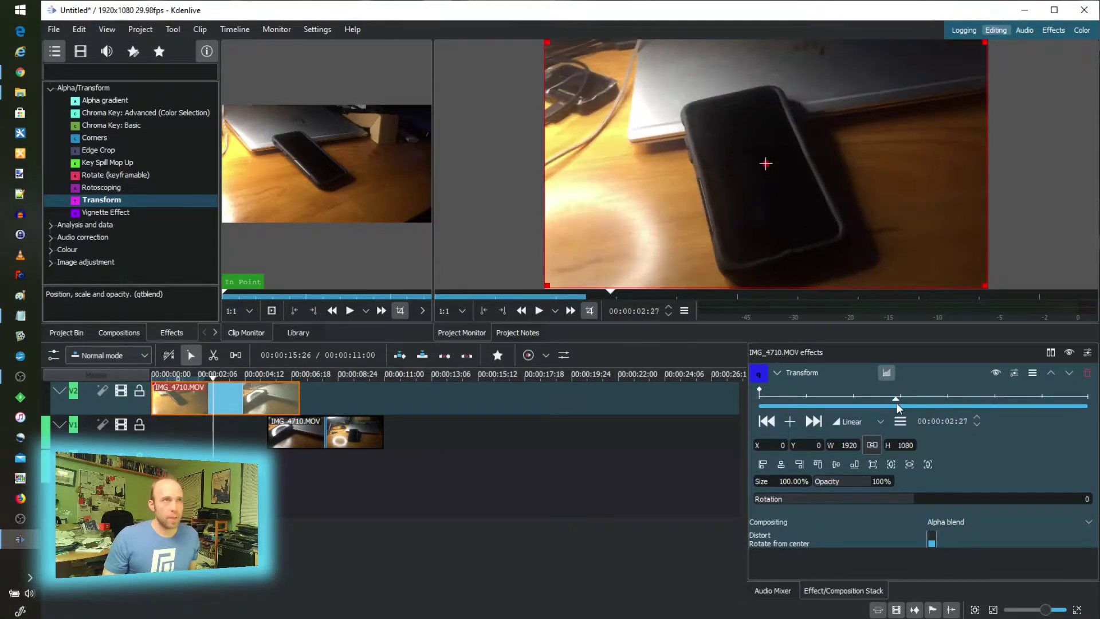
pyautogui.click(790, 421)
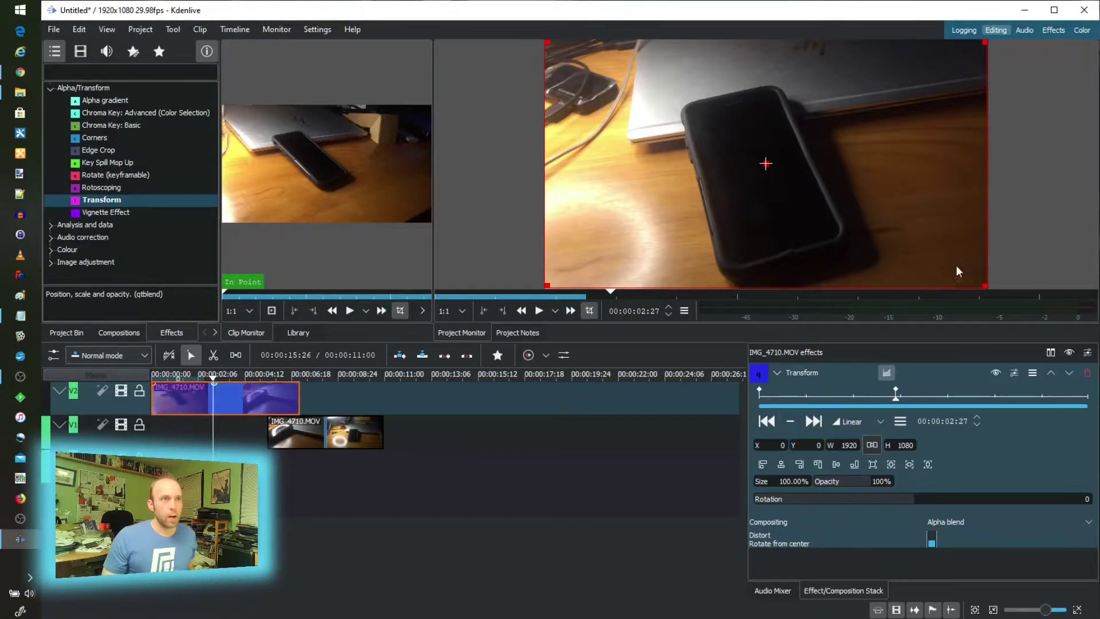
# Enlarge the clip to 4542×2556 (236.56%) and shift it to position -979, -491
pyautogui.moveTo(1096, 190)
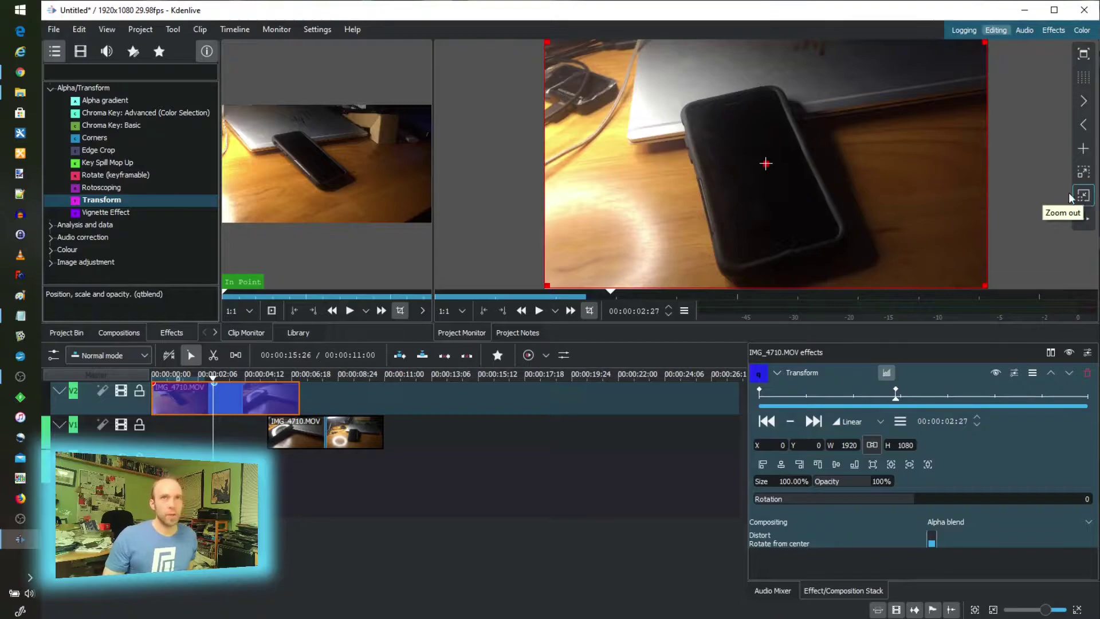
pyautogui.click(1083, 196)
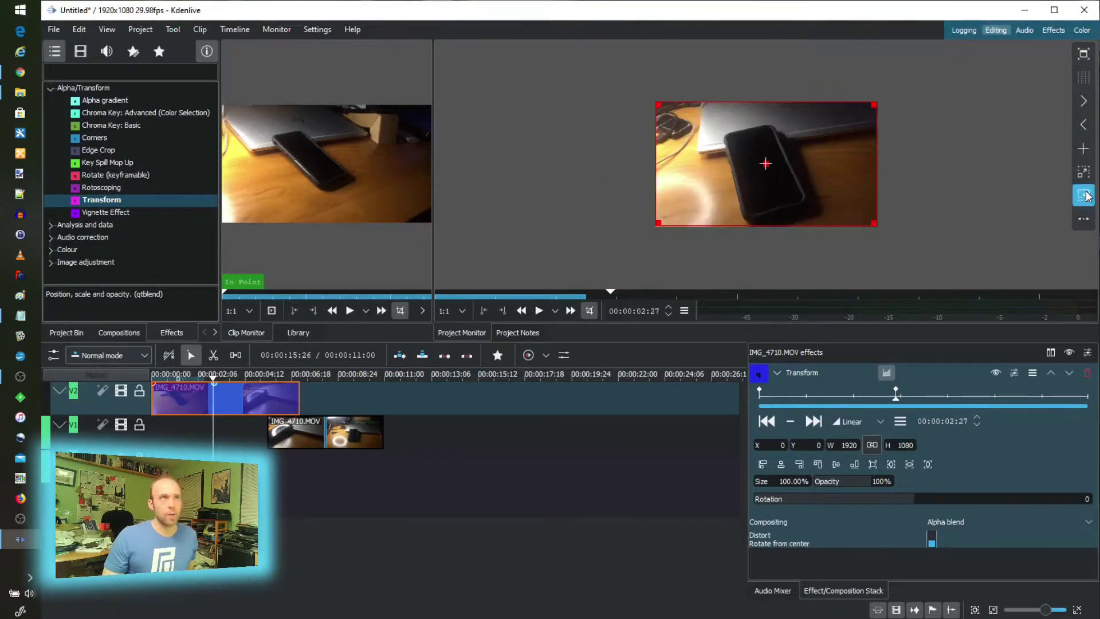
pyautogui.click(1083, 195)
pyautogui.moveTo(819, 193); pyautogui.dragTo(967, 285)
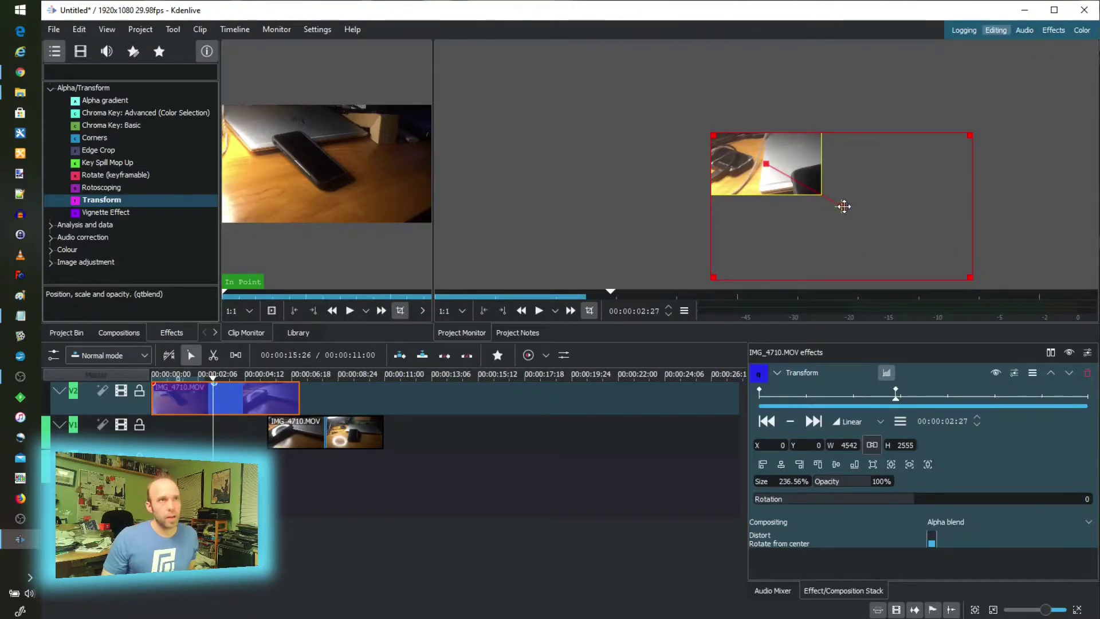
pyautogui.moveTo(842, 207); pyautogui.dragTo(786, 178)
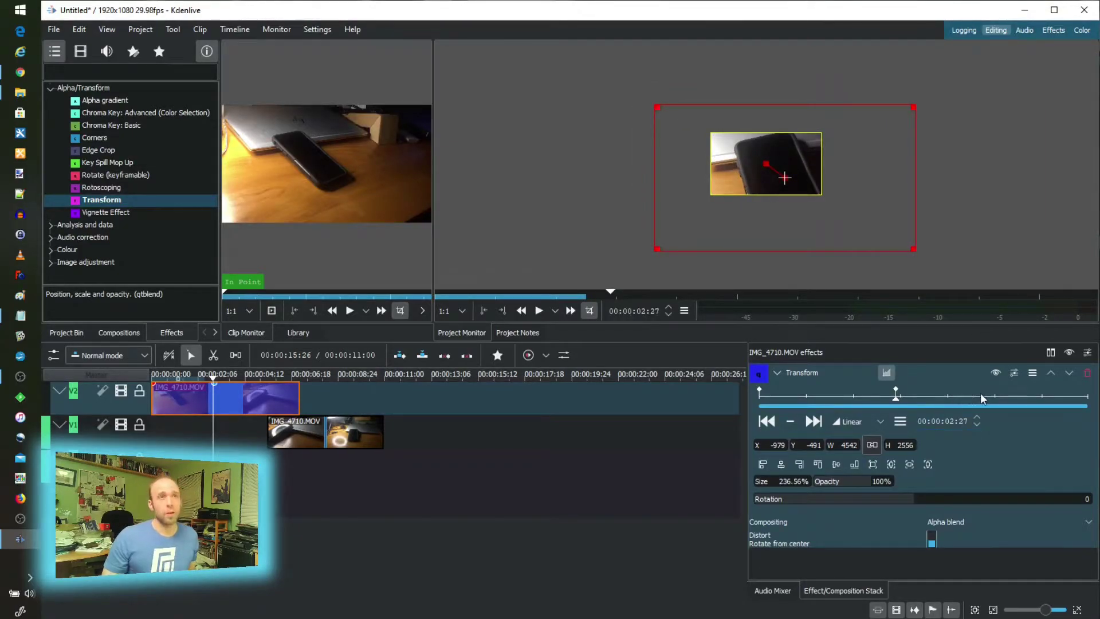
# Add Transform keyframes at 00:00:05:00 and at the clip end, 00:00:06:29
pyautogui.click(995, 395)
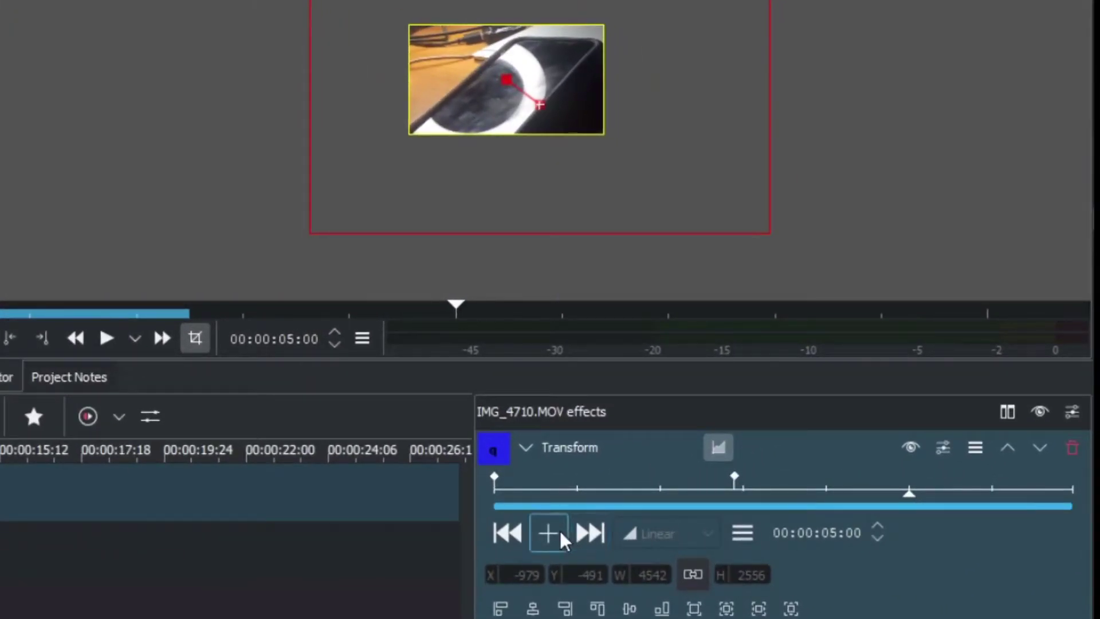
pyautogui.click(549, 533)
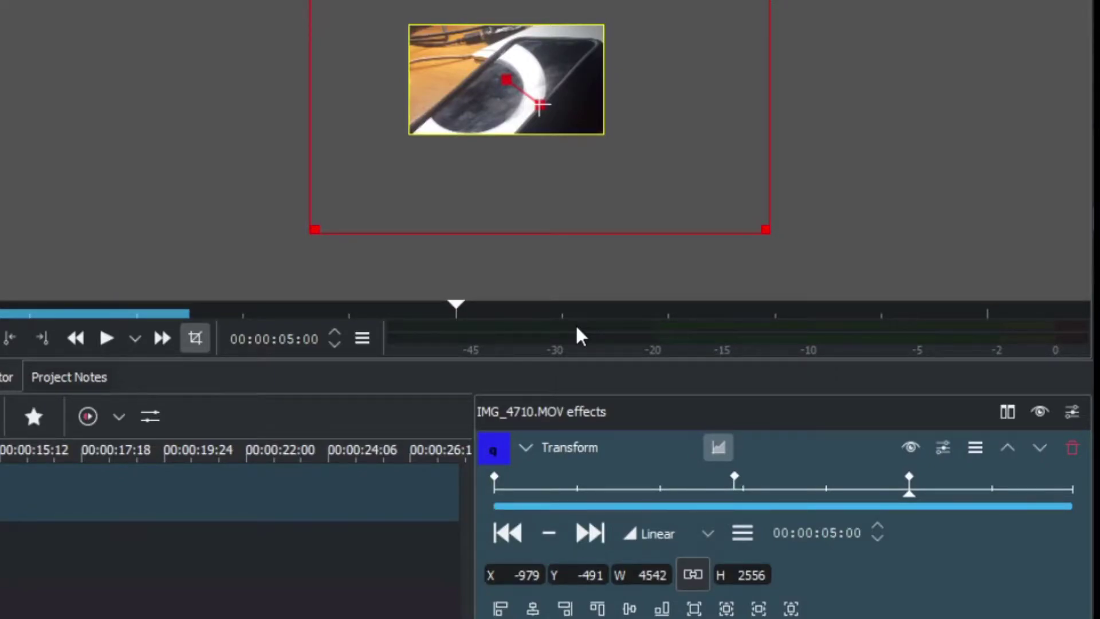
pyautogui.moveTo(1069, 498); pyautogui.dragTo(1083, 499)
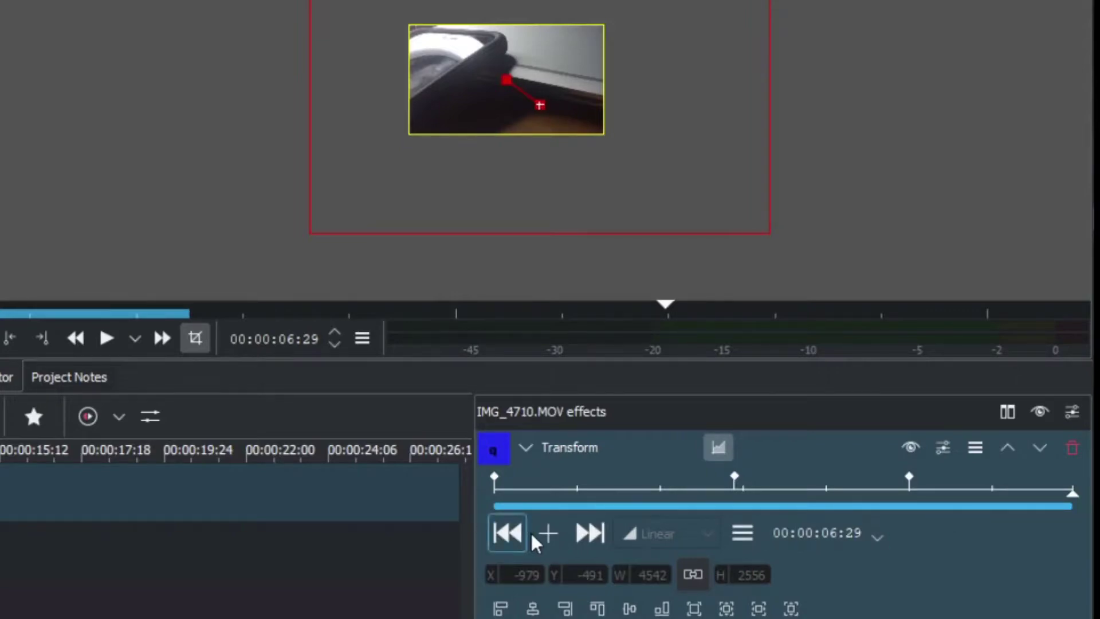
pyautogui.click(548, 534)
# Set the end keyframe to X 0, Y 0, width 1920, height 1080
pyautogui.doubleClick(506, 575)
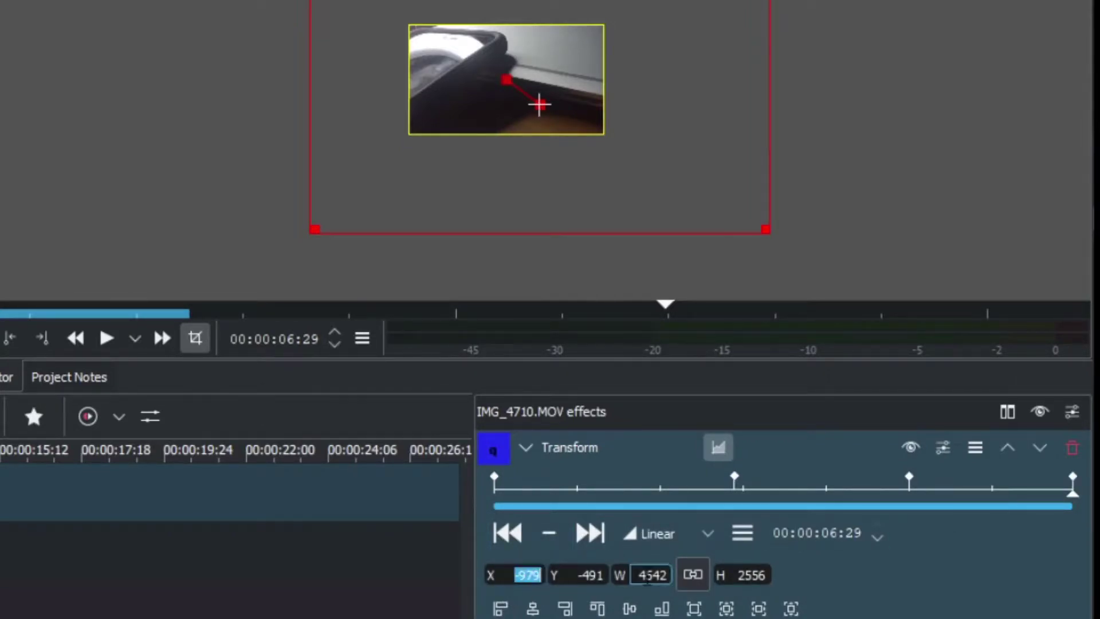
pyautogui.write('0')
pyautogui.press('Tab')
pyautogui.write('0')
pyautogui.doubleClick(648, 575)
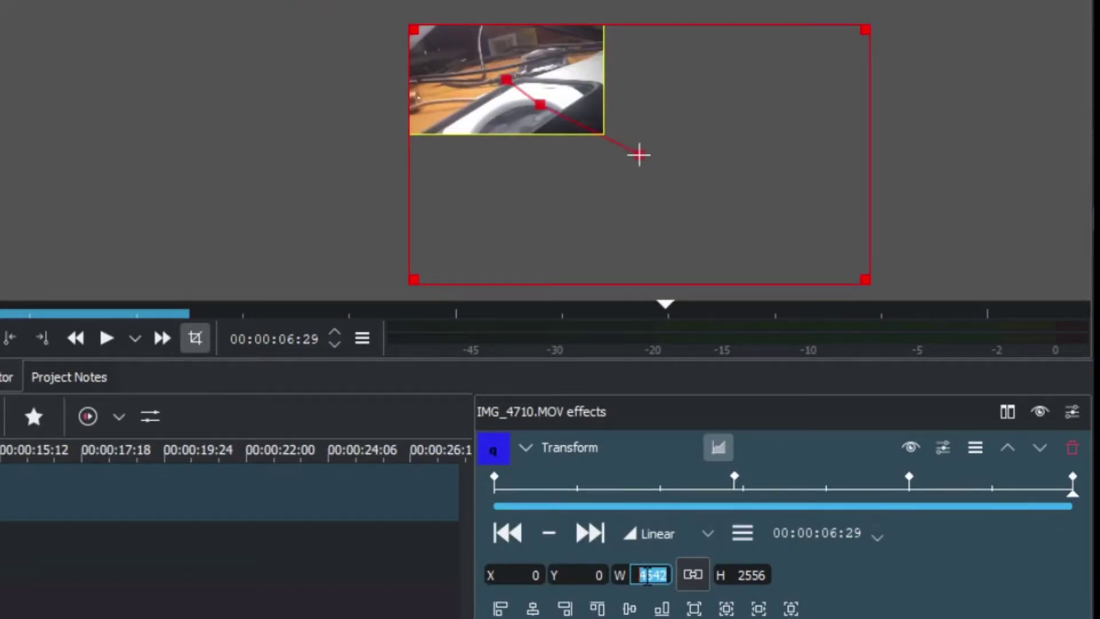
pyautogui.write('1920')
pyautogui.press('Tab')
pyautogui.write('1080')
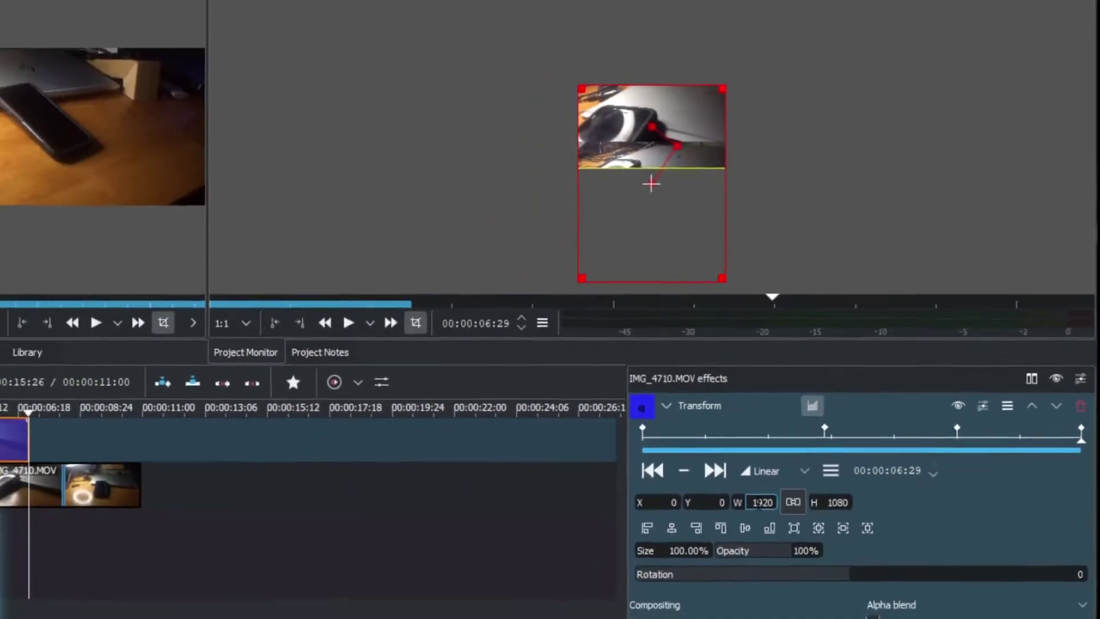
pyautogui.press('Tab')
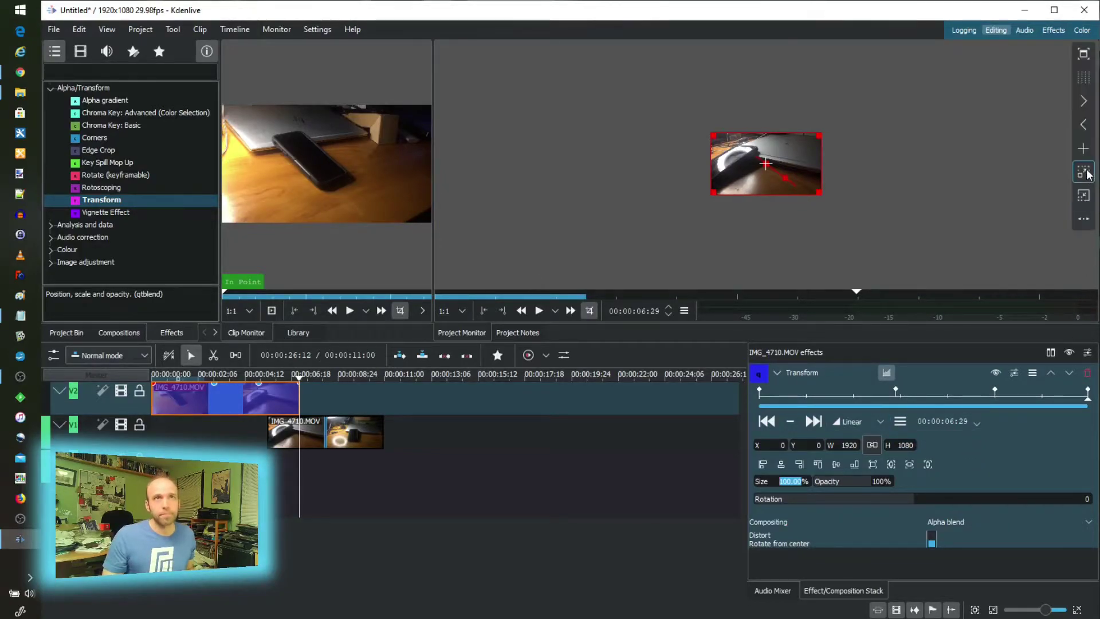
# Apply the 100% full-frame size and play back the zoom ramp from the start
pyautogui.press('Return')
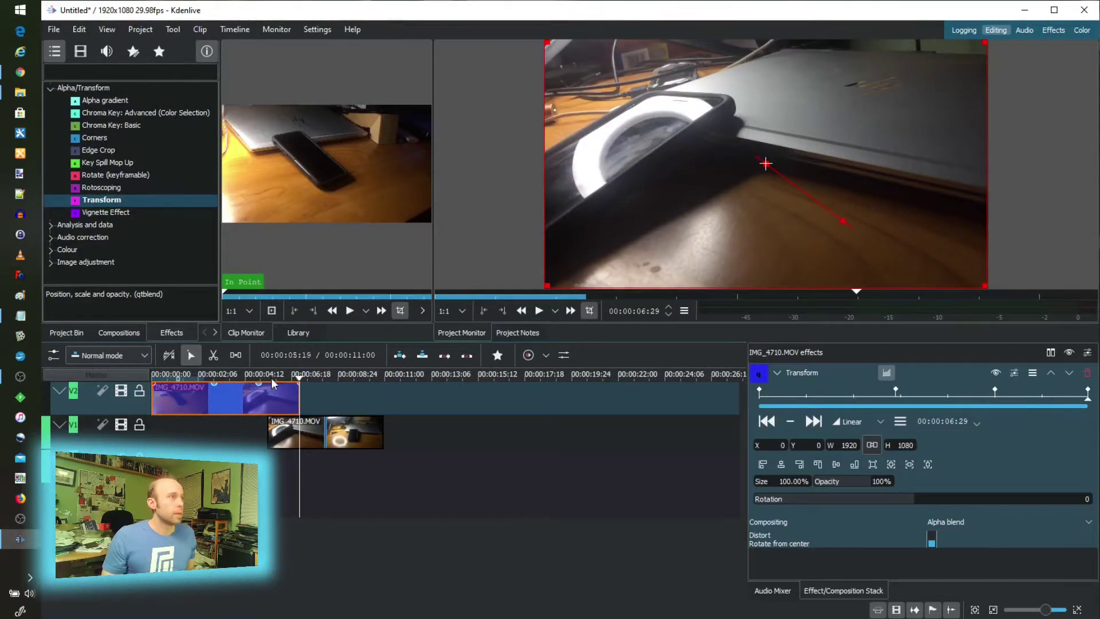
pyautogui.moveTo(274, 384); pyautogui.dragTo(140, 376)
pyautogui.press('space')
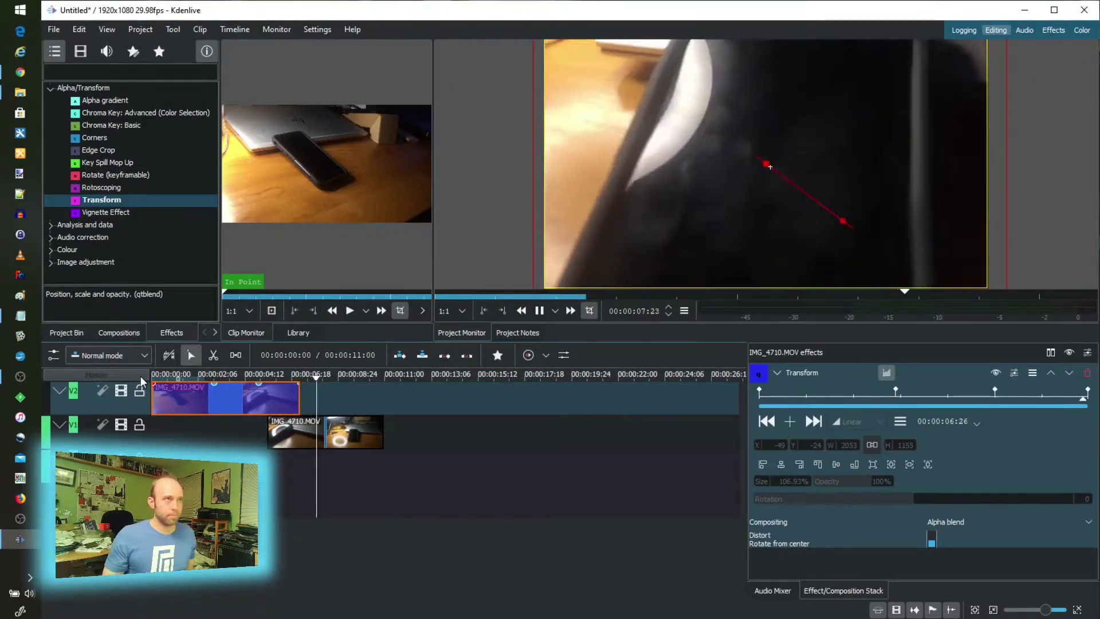
pyautogui.press('Home')
# Return to the start and open the Linear keyframe interpolation choices
pyautogui.press('space')
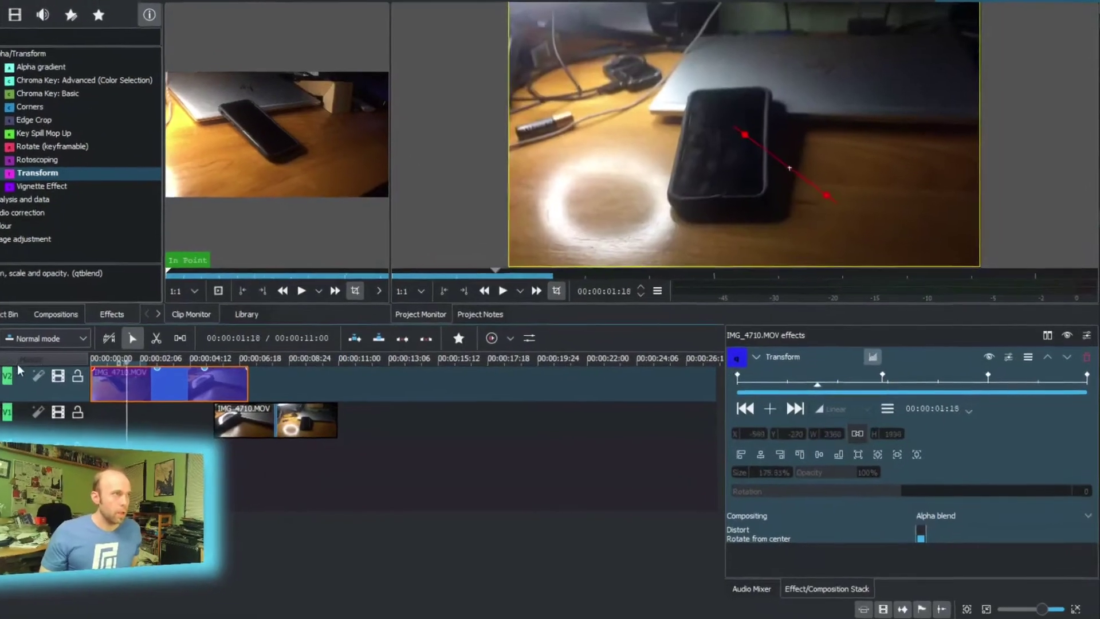
pyautogui.press('Home')
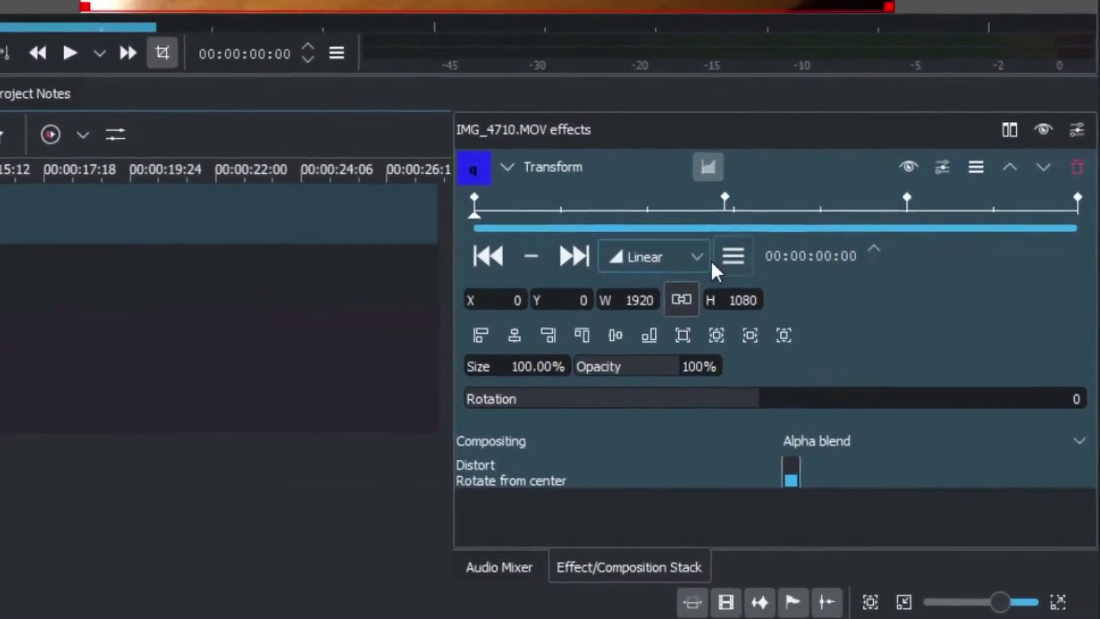
pyautogui.click(708, 259)
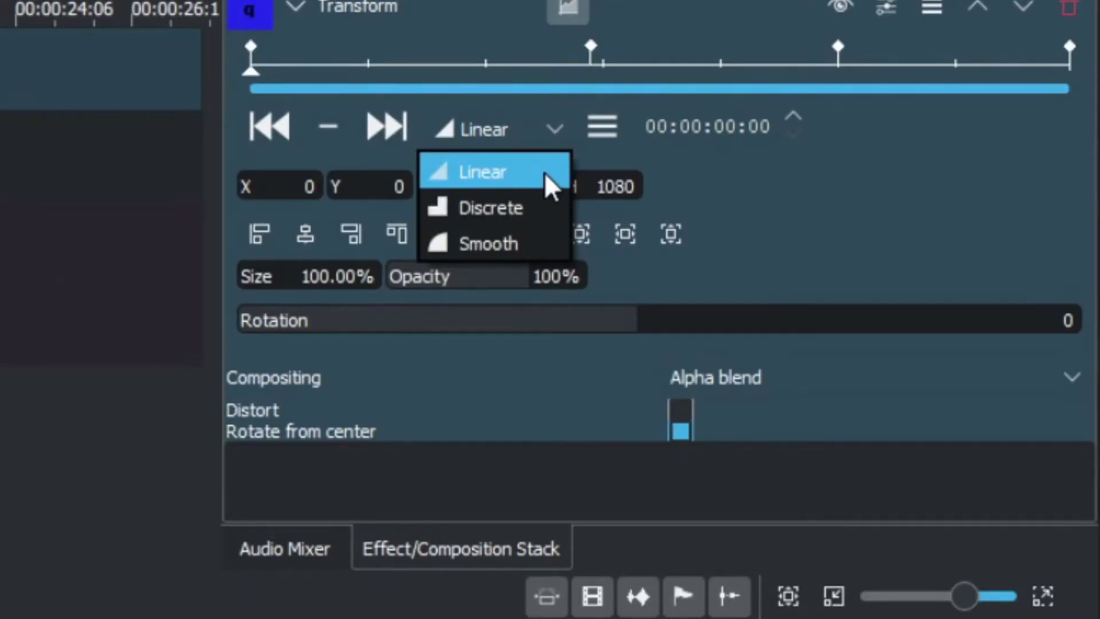
# Set the zoom keyframe at 00:00:02:27 to Smooth interpolation
pyautogui.click(594, 41)
pyautogui.click(593, 41)
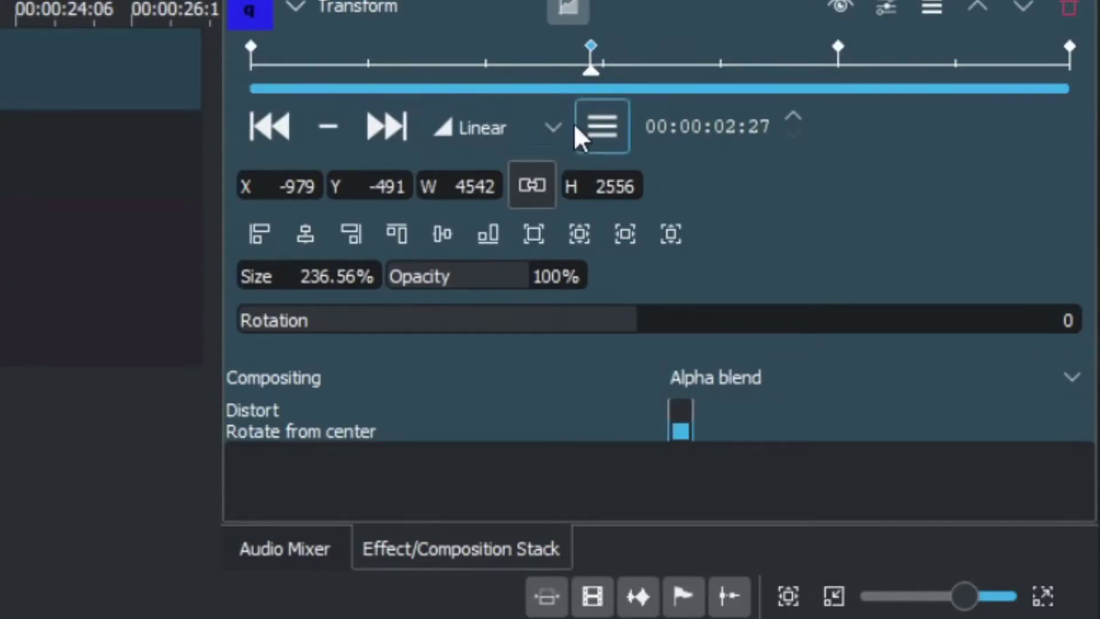
pyautogui.click(548, 131)
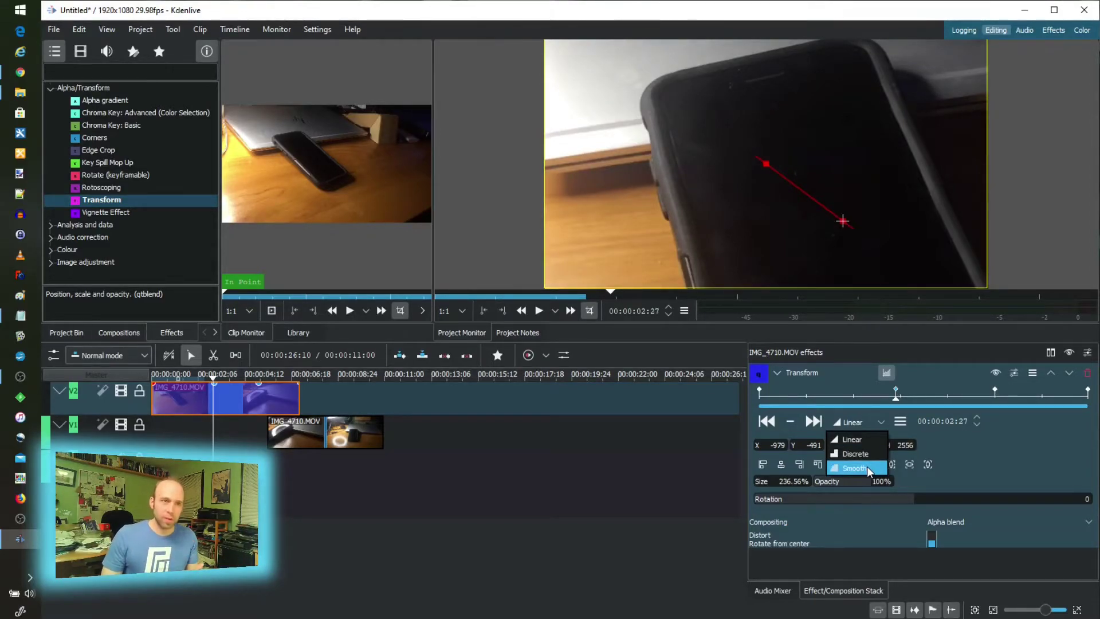
pyautogui.click(862, 467)
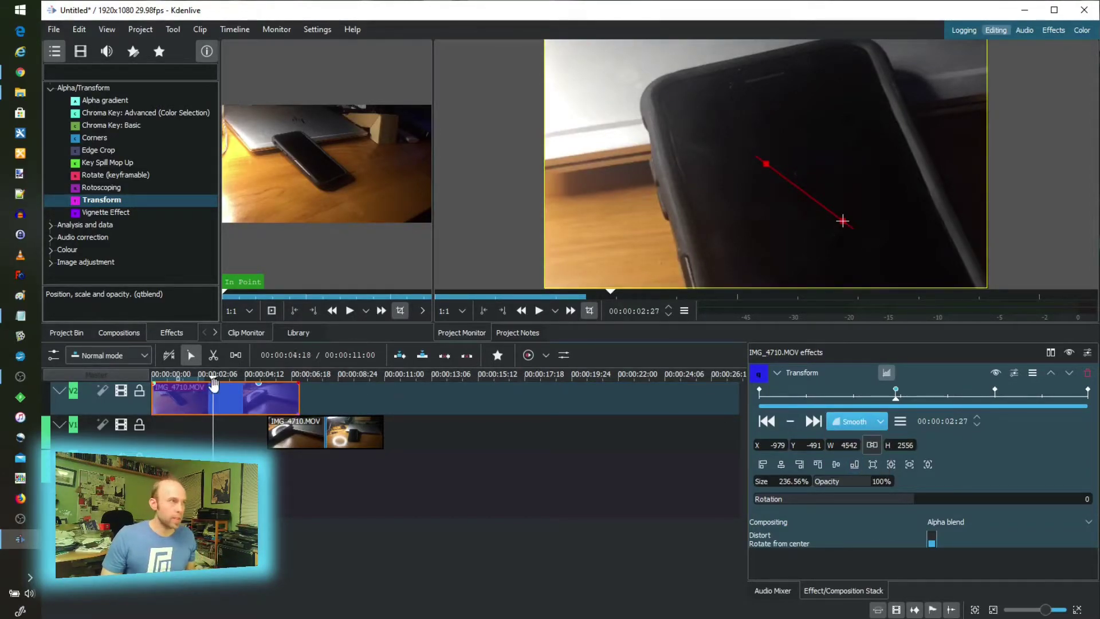
# Rewind to the timeline start and play back the smoothed zoom
pyautogui.moveTo(214, 383); pyautogui.dragTo(129, 376)
pyautogui.press('space')
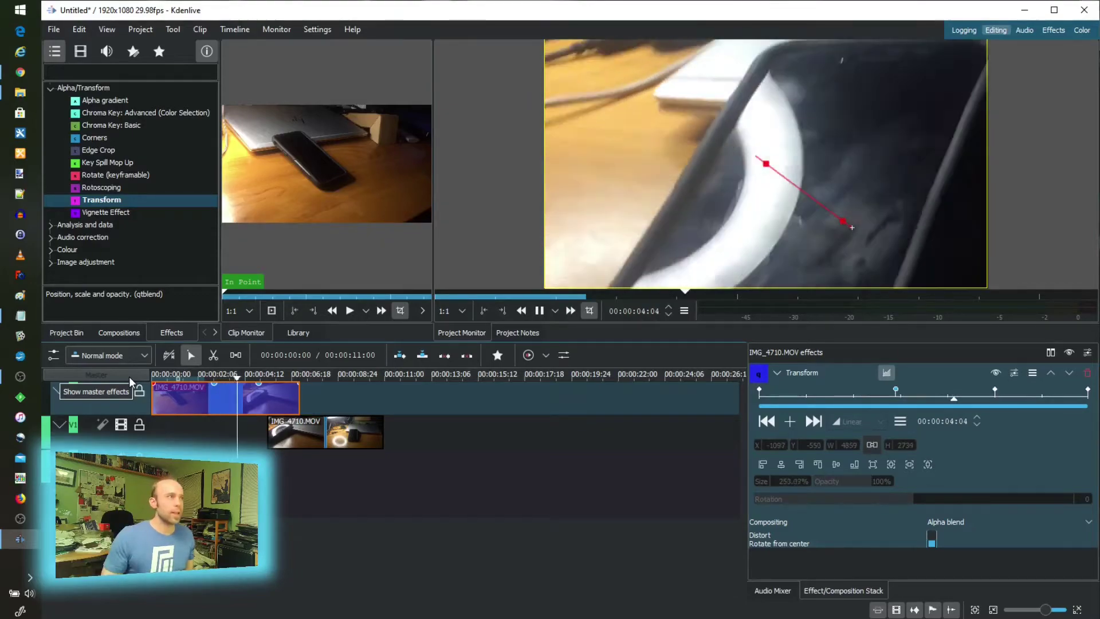
pyautogui.press('space')
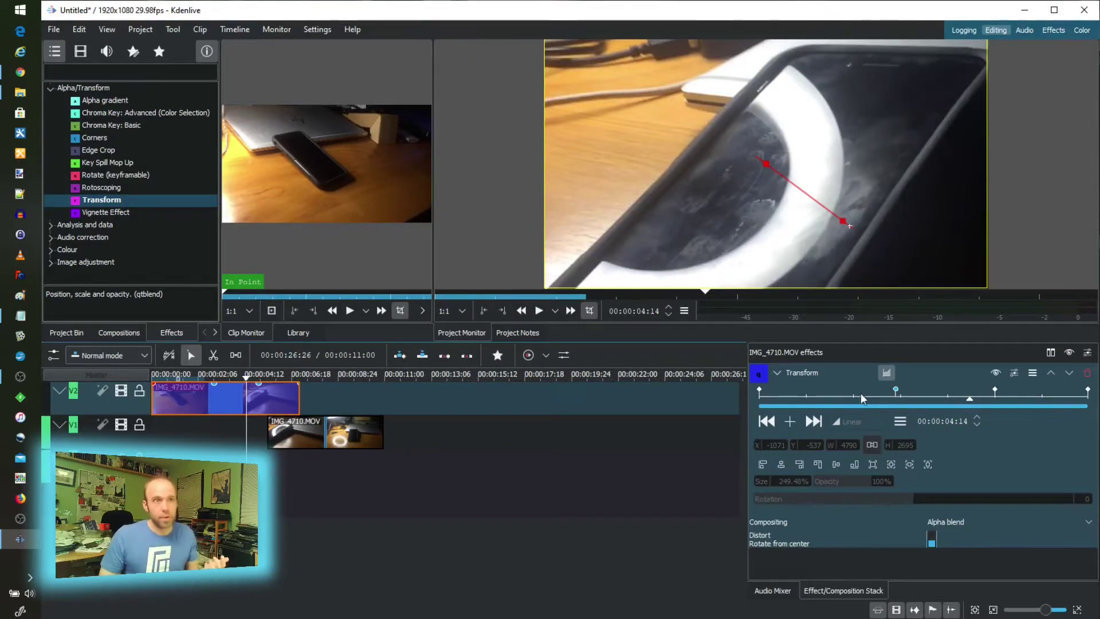
pyautogui.click(895, 391)
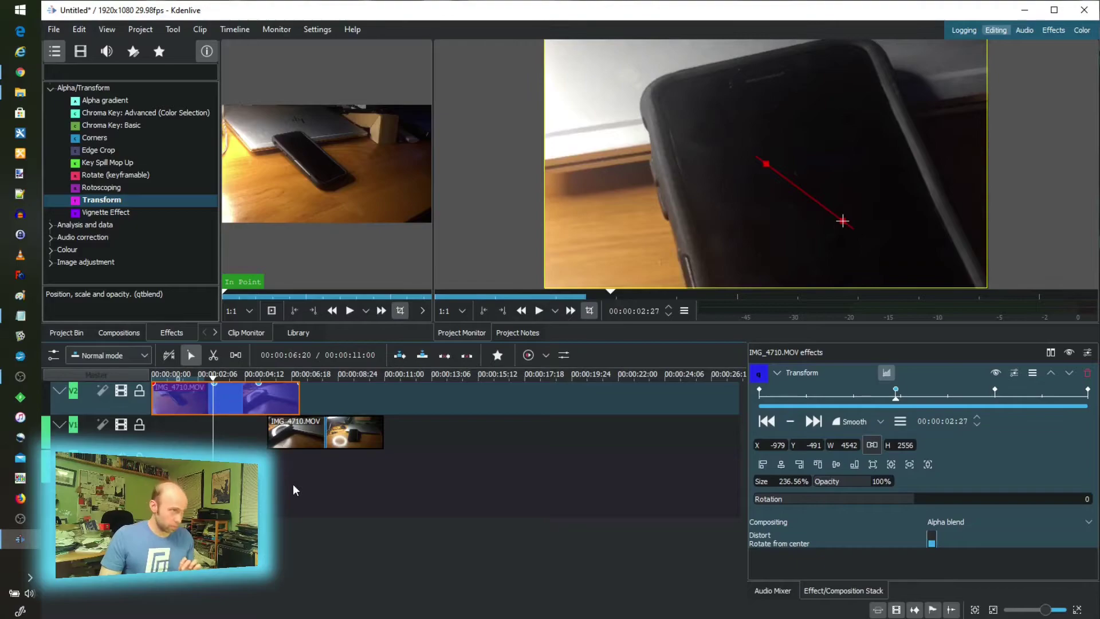
pyautogui.moveTo(330, 431); pyautogui.dragTo(391, 400)
pyautogui.click(336, 390)
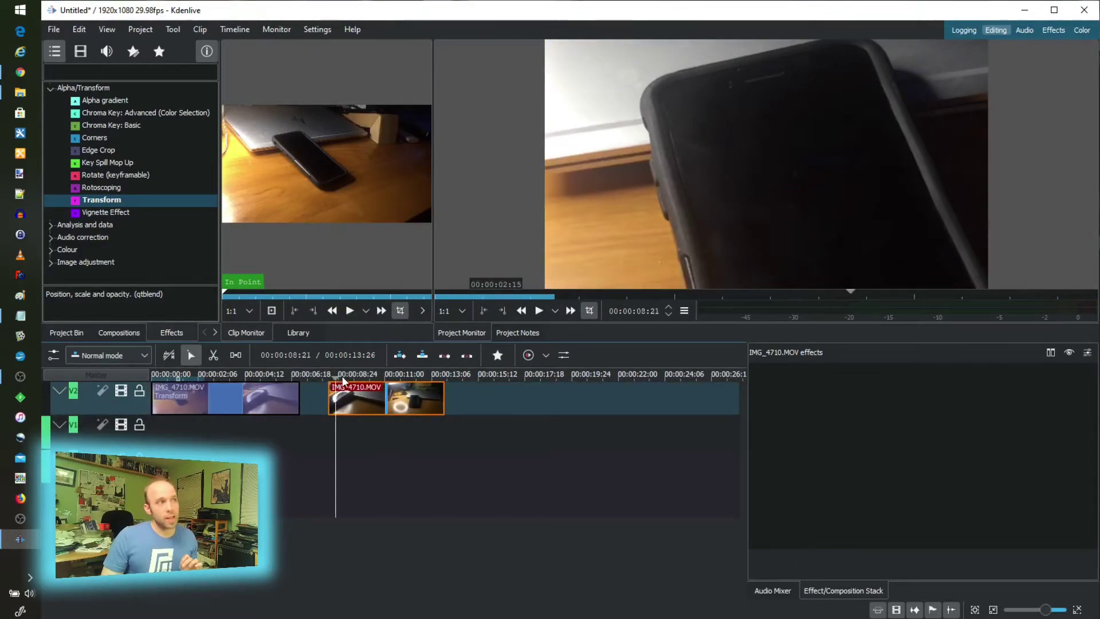
pyautogui.press('space')
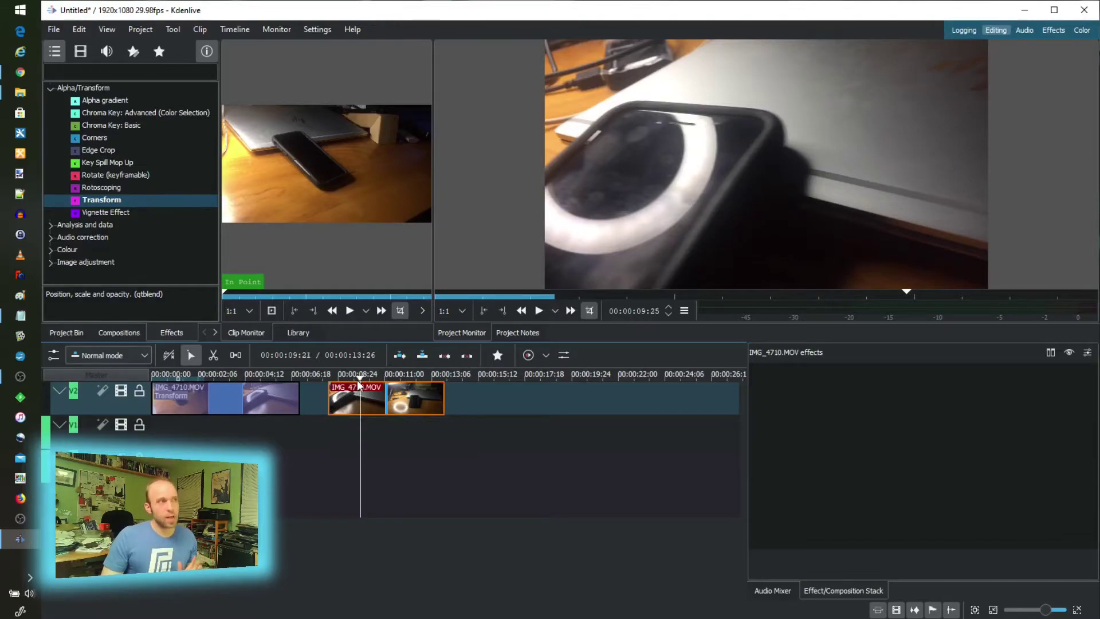
pyautogui.click(342, 384)
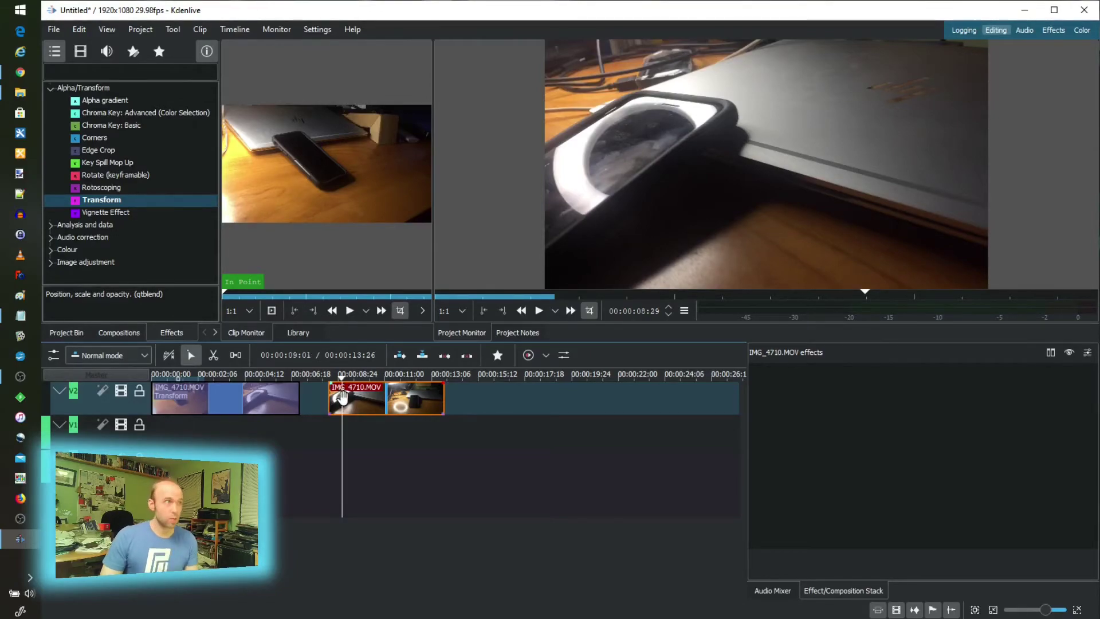
pyautogui.moveTo(343, 396); pyautogui.dragTo(402, 401)
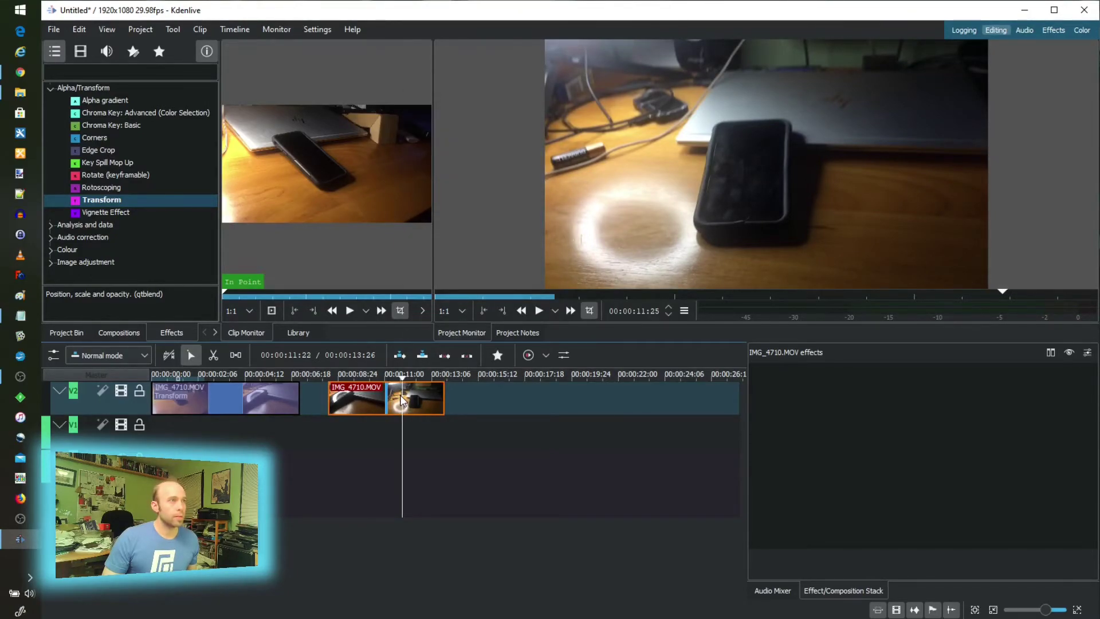
# Cut IMG_4710.MOV at the playhead and open Change Speed for the first piece
pyautogui.rightClick(402, 401)
pyautogui.click(429, 355)
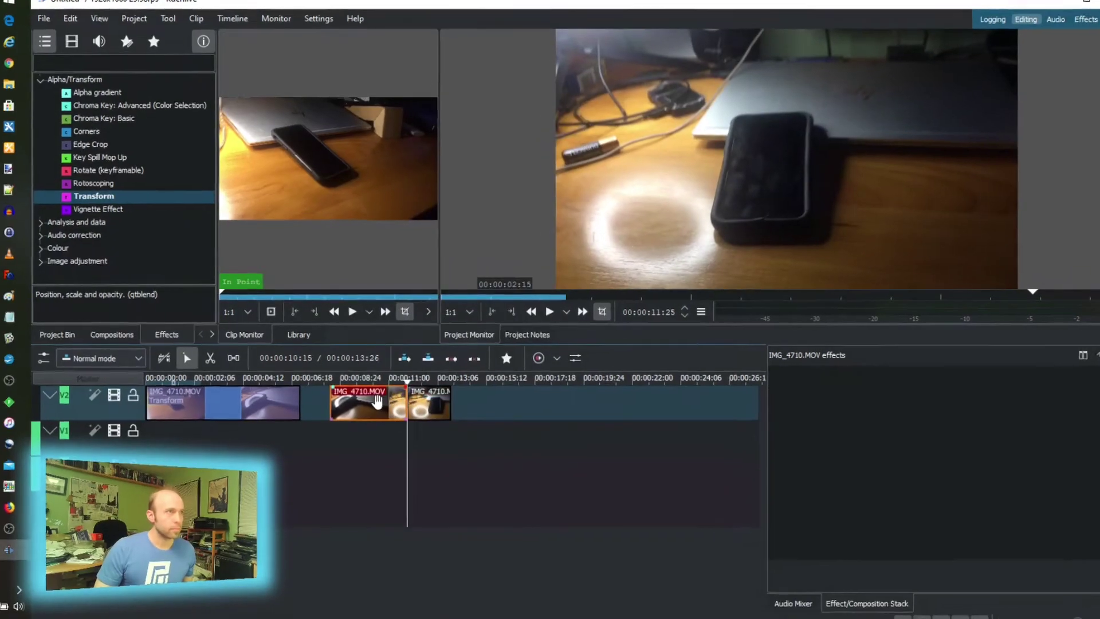
pyautogui.rightClick(377, 401)
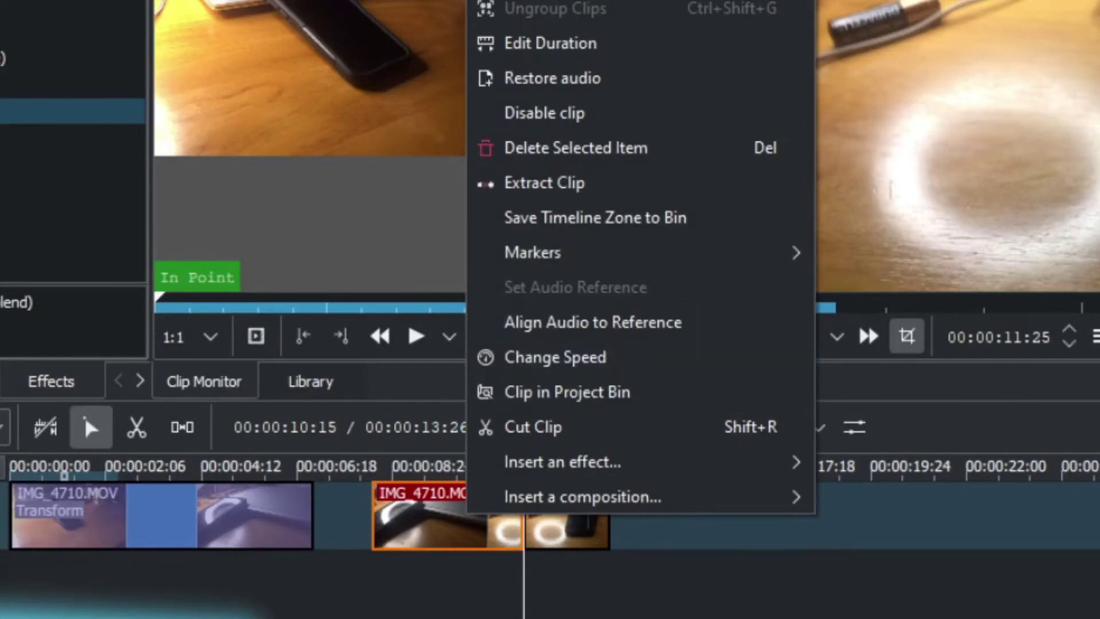
pyautogui.moveTo(530, 461)
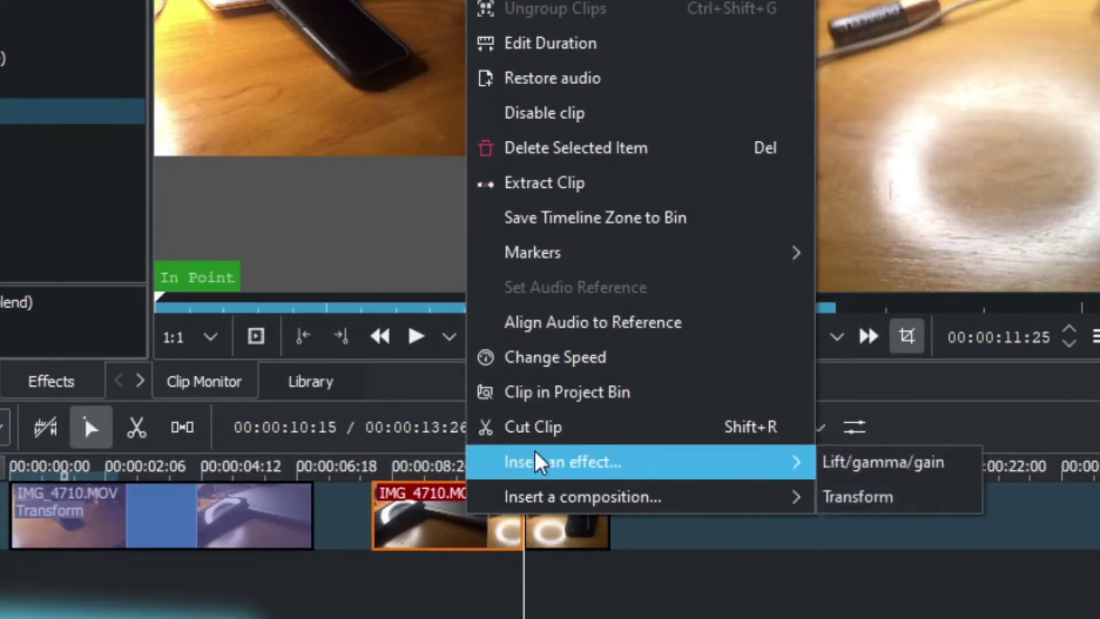
pyautogui.click(565, 361)
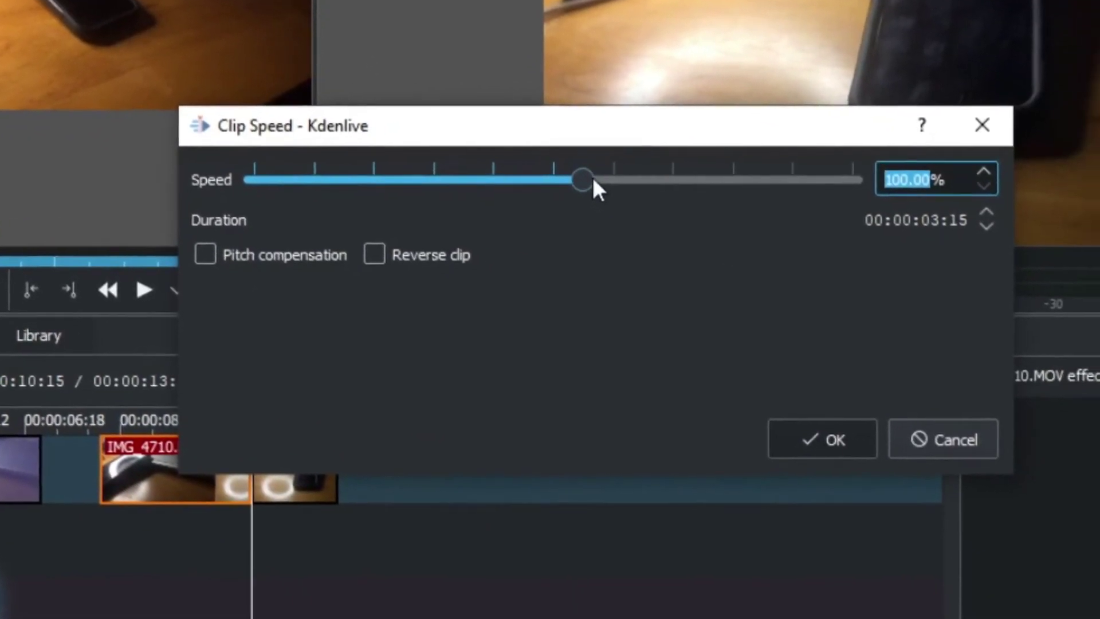
# Try a faster speed, return the slider to 100%, then cancel the Clip Speed dialog
pyautogui.moveTo(593, 180)
pyautogui.mouseDown()
pyautogui.moveTo(526, 183)
pyautogui.moveTo(633, 185)
pyautogui.moveTo(608, 175)
pyautogui.mouseUp()
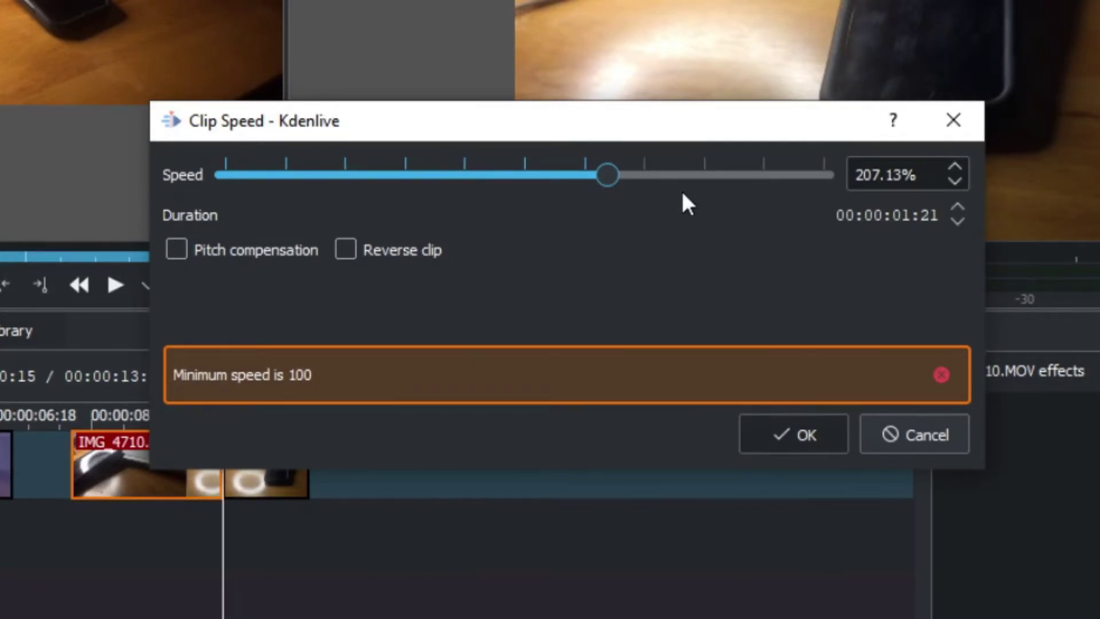
pyautogui.moveTo(605, 177); pyautogui.dragTo(572, 178)
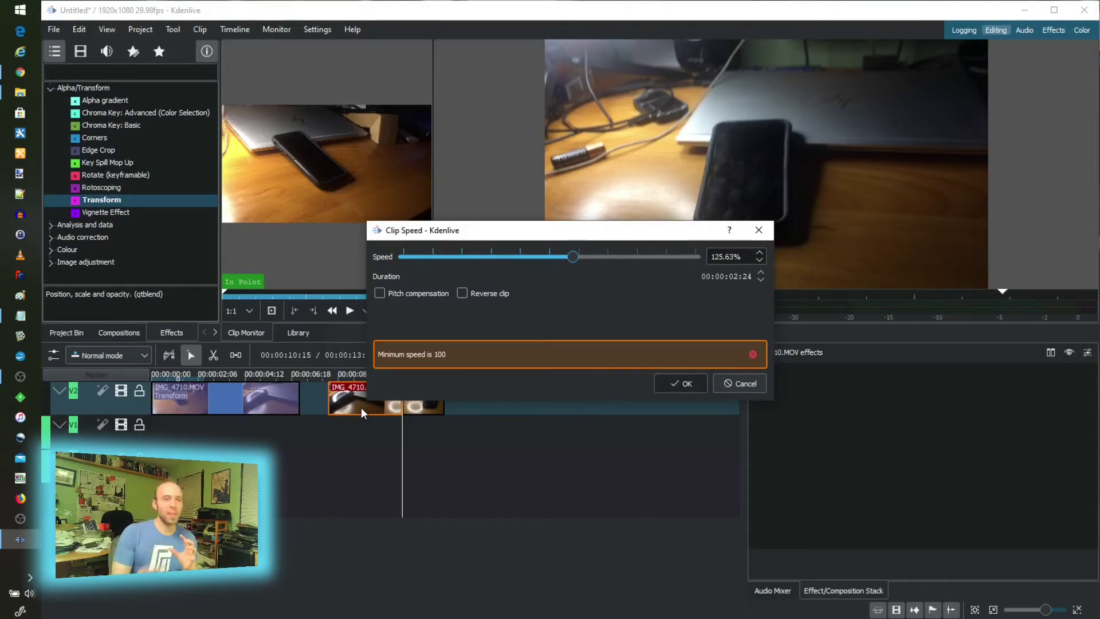
pyautogui.moveTo(491, 230); pyautogui.dragTo(498, 182)
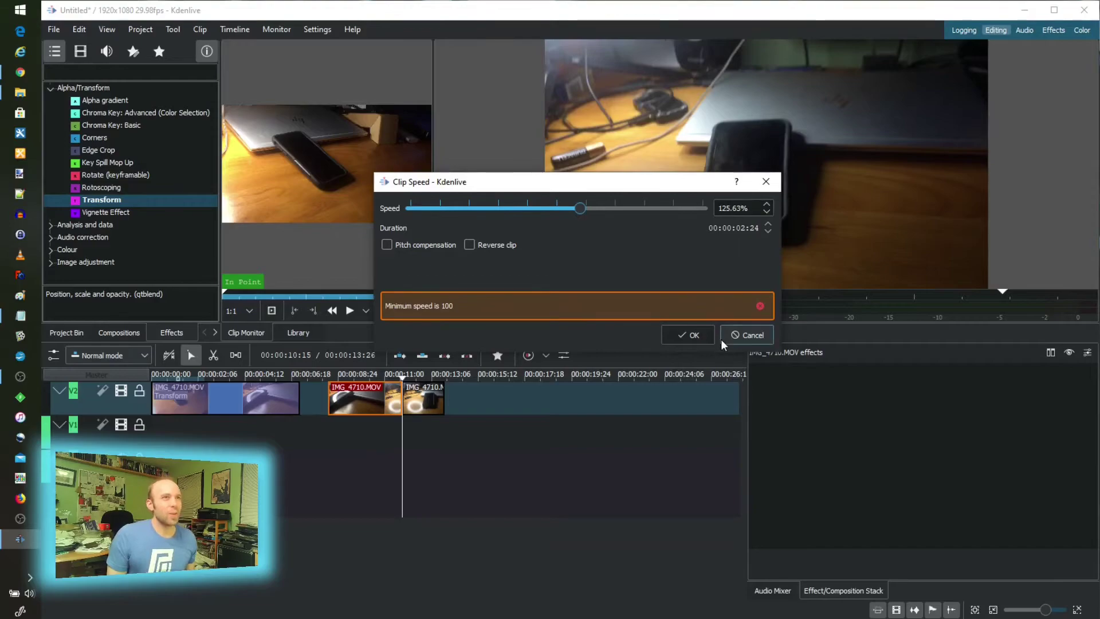
pyautogui.click(743, 334)
# Move the last cut section down to V1 and open Change Speed for the V2 piece
pyautogui.moveTo(434, 395); pyautogui.dragTo(434, 430)
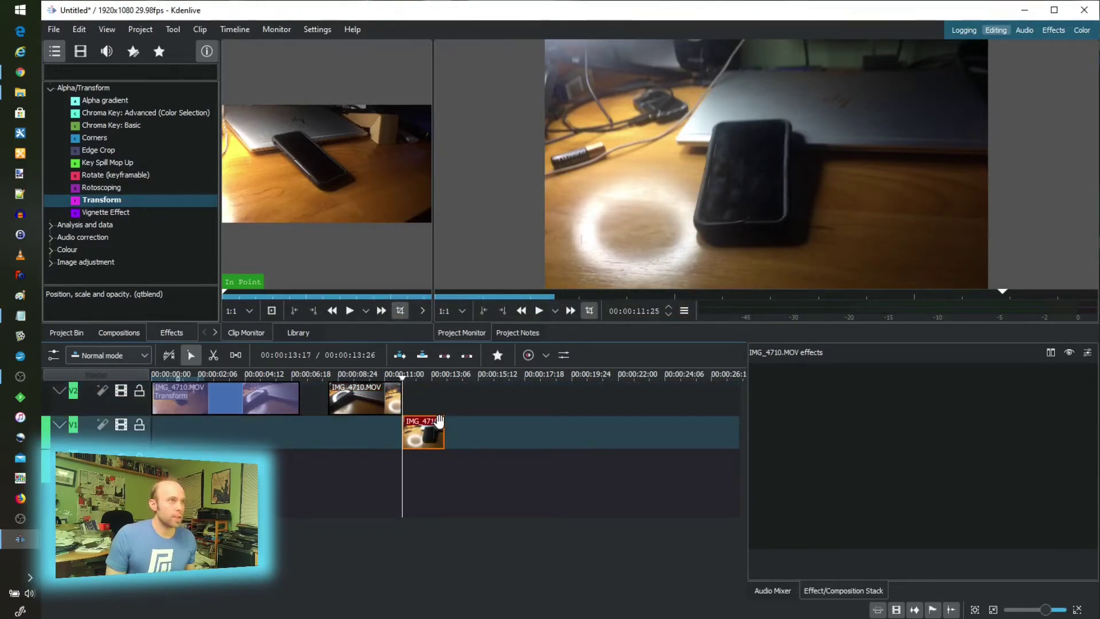
pyautogui.rightClick(384, 398)
pyautogui.click(430, 320)
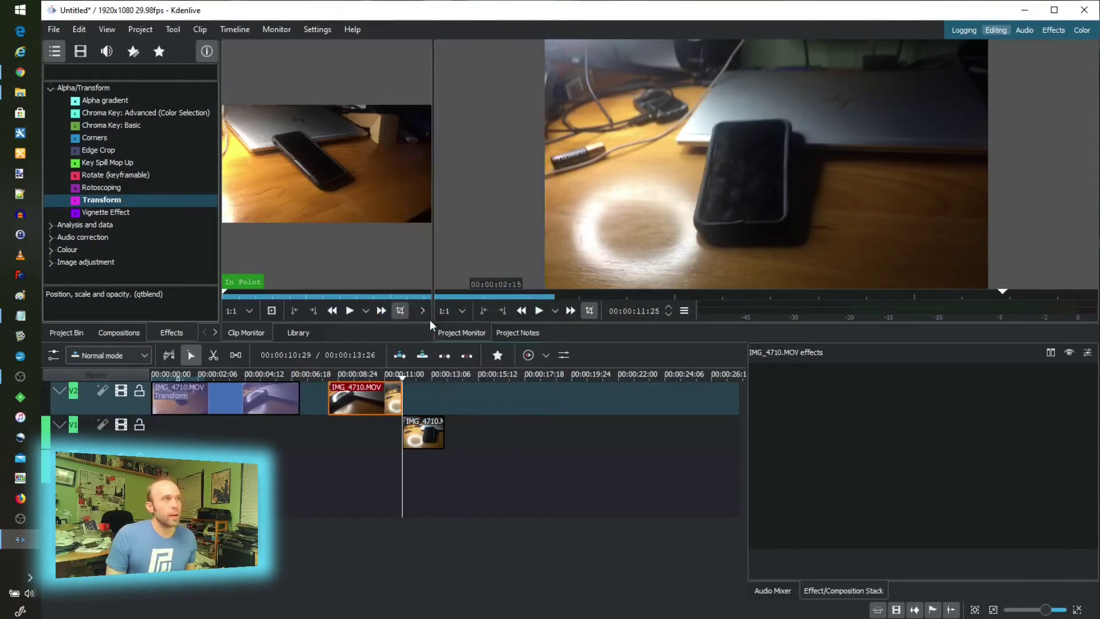
# Drag the Speed slider through several values, ending at 1096.63% (00:00:00:10 duration)
pyautogui.moveTo(559, 255); pyautogui.dragTo(495, 274)
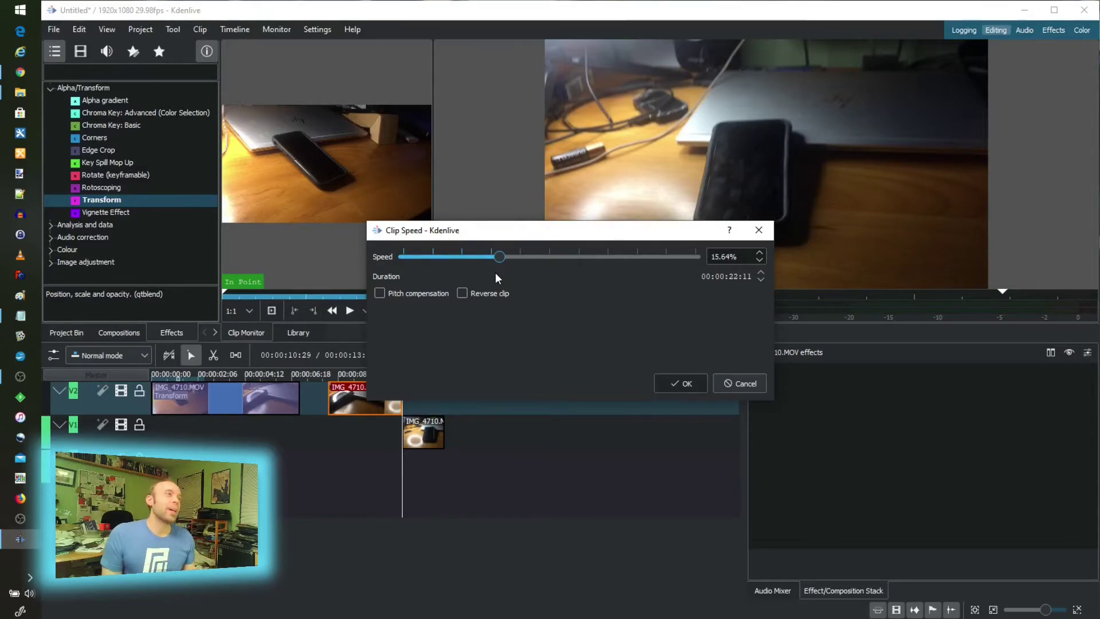
pyautogui.moveTo(494, 273); pyautogui.dragTo(504, 272)
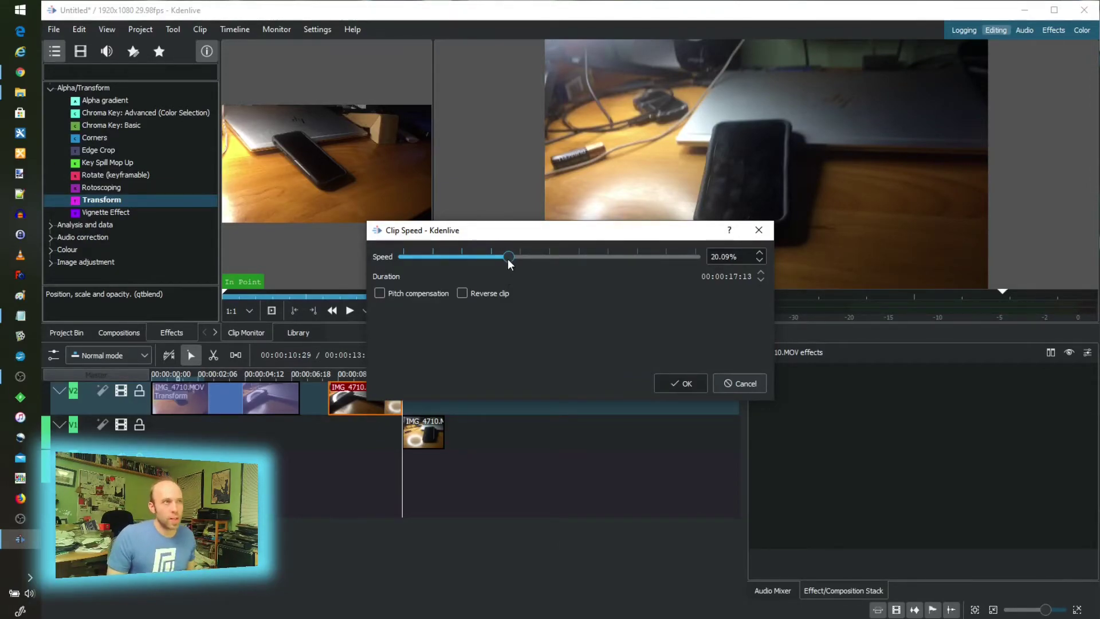
pyautogui.moveTo(507, 259); pyautogui.dragTo(540, 264)
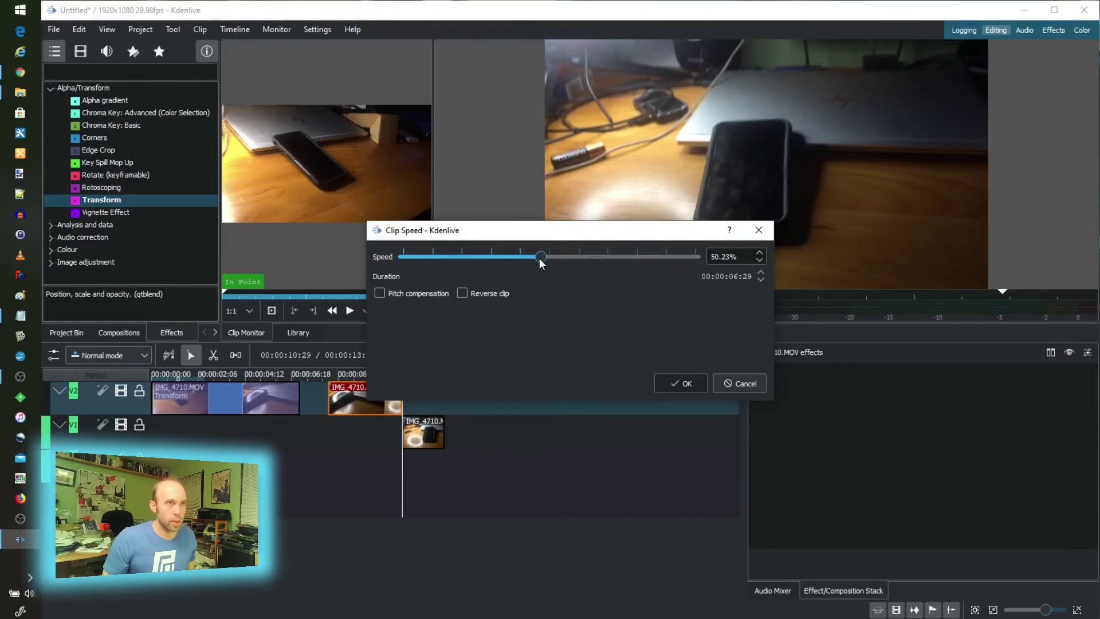
pyautogui.moveTo(538, 258); pyautogui.dragTo(645, 259)
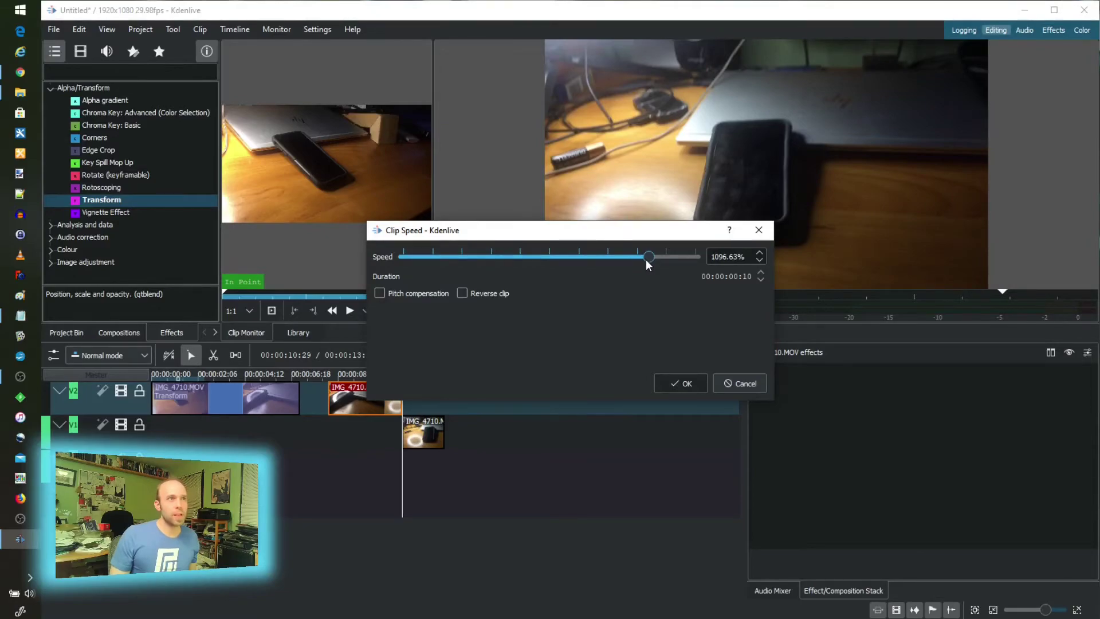
# Enter 1000% speed for the V2 section and move the last piece back onto V2 after it
pyautogui.doubleClick(720, 256)
pyautogui.write('1000')
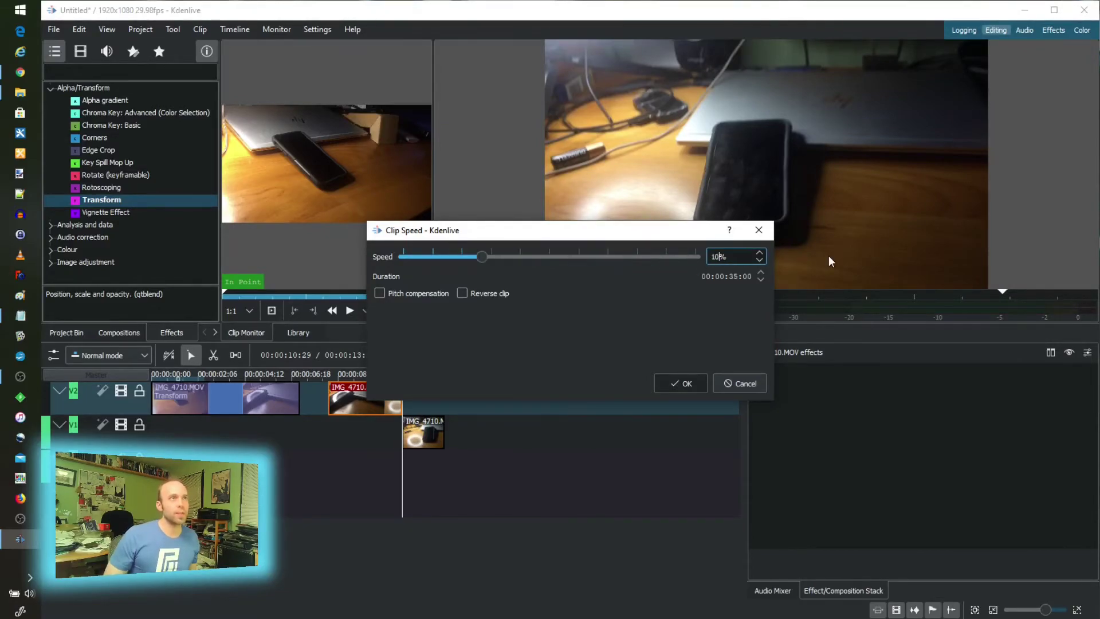
pyautogui.press('Return')
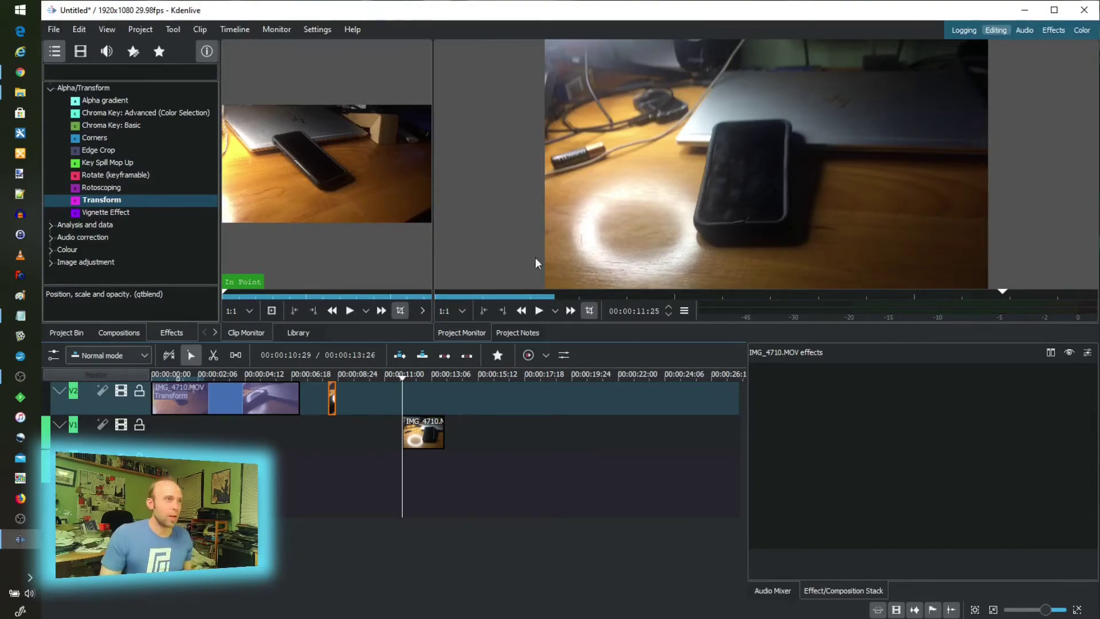
pyautogui.moveTo(417, 434); pyautogui.dragTo(348, 393)
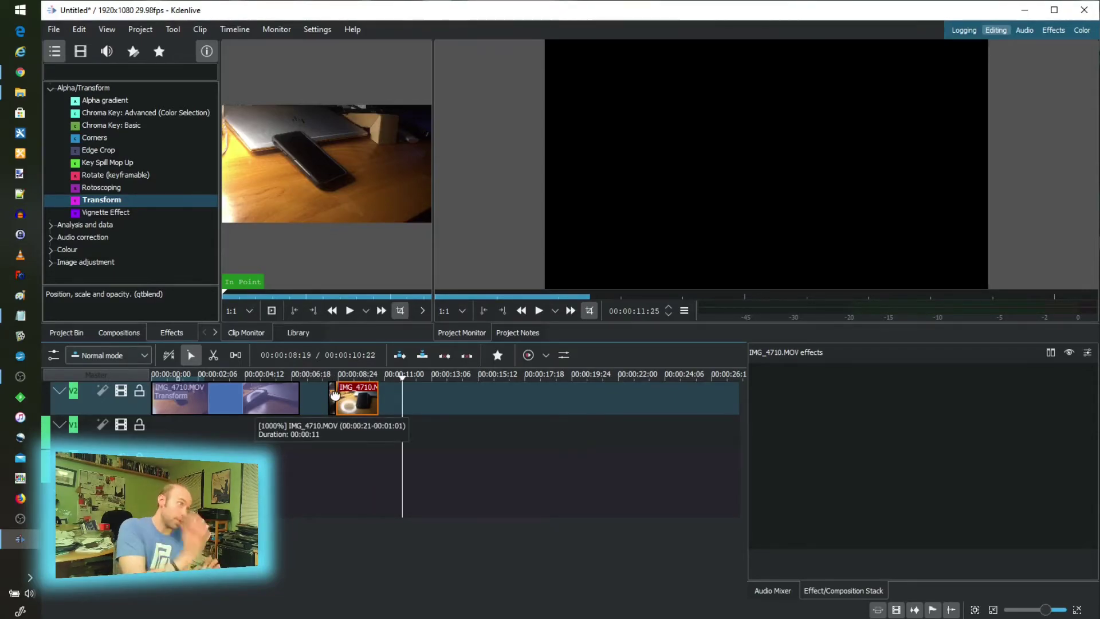
pyautogui.click(325, 377)
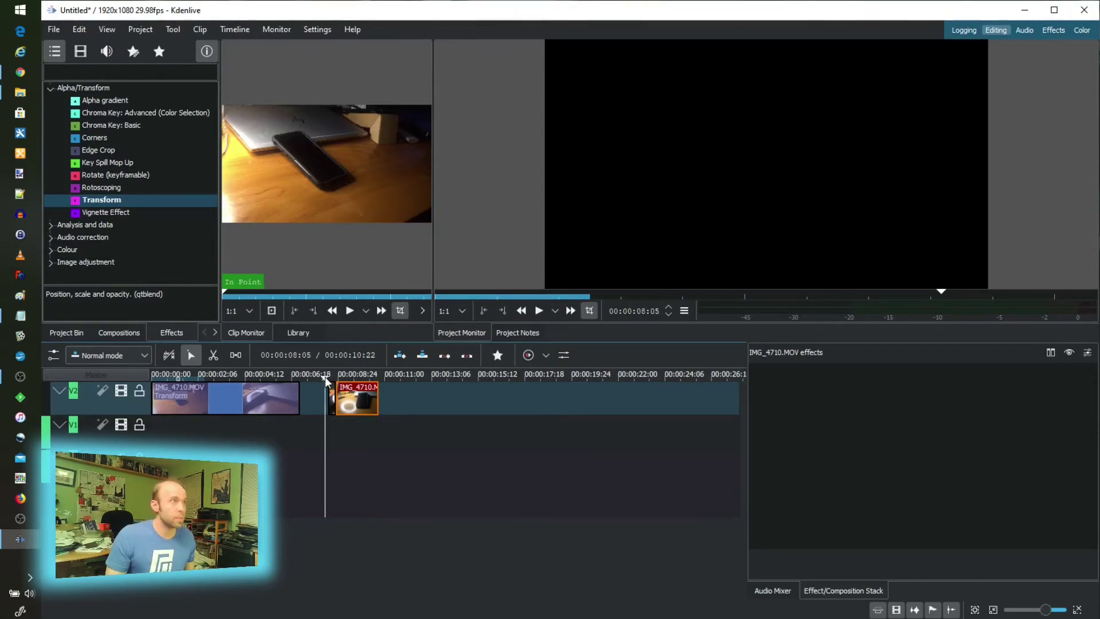
pyautogui.press('space')
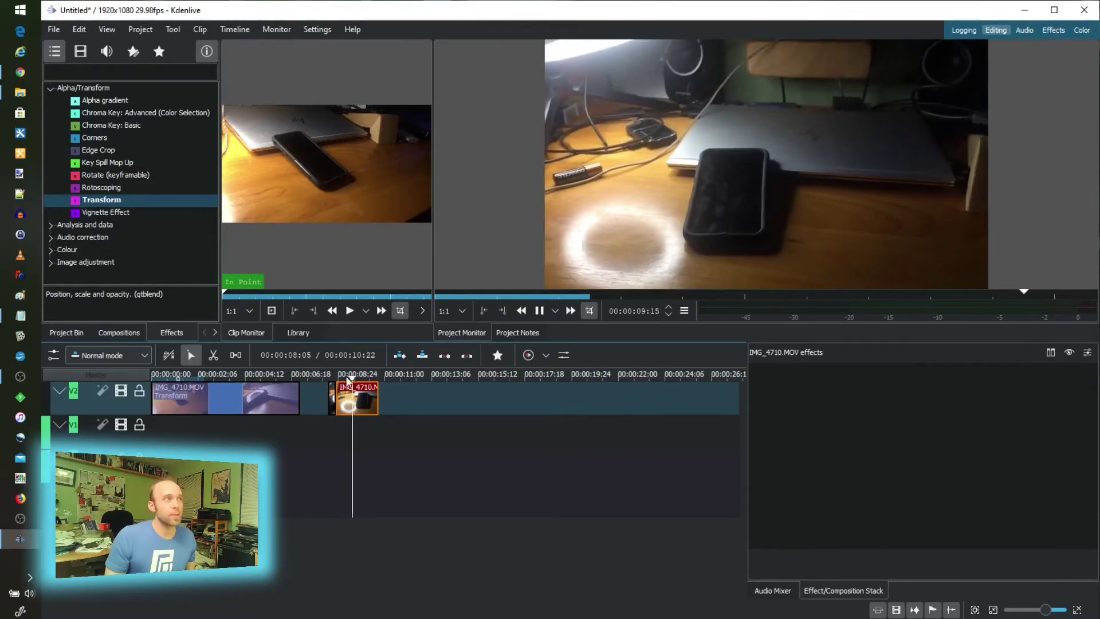
pyautogui.press('space')
pyautogui.click(329, 376)
pyautogui.press('space')
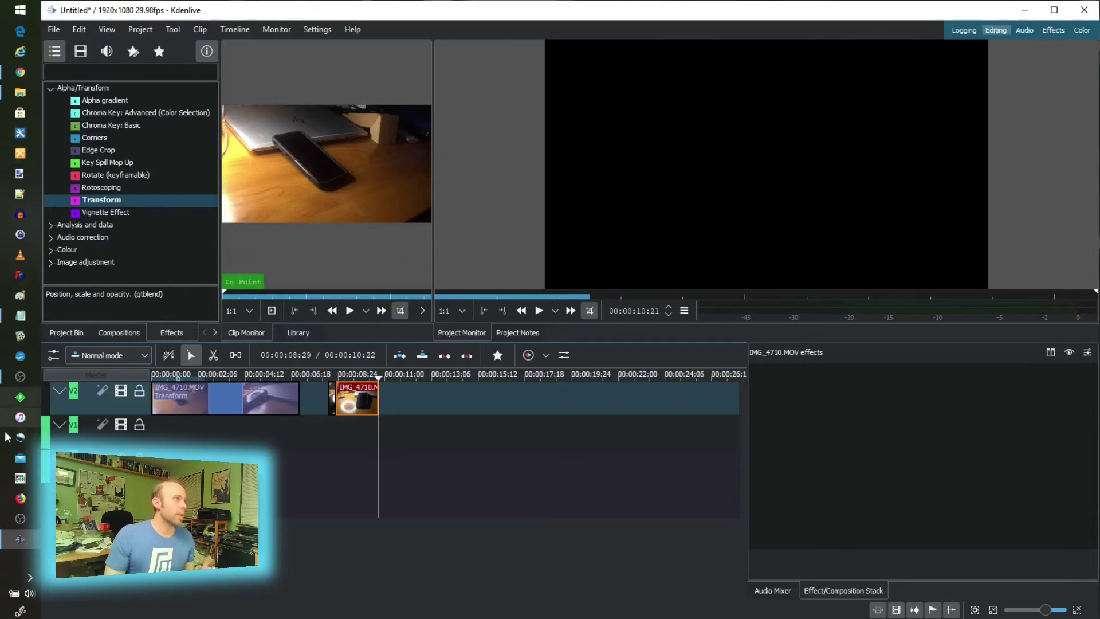
pyautogui.moveTo(33, 539)
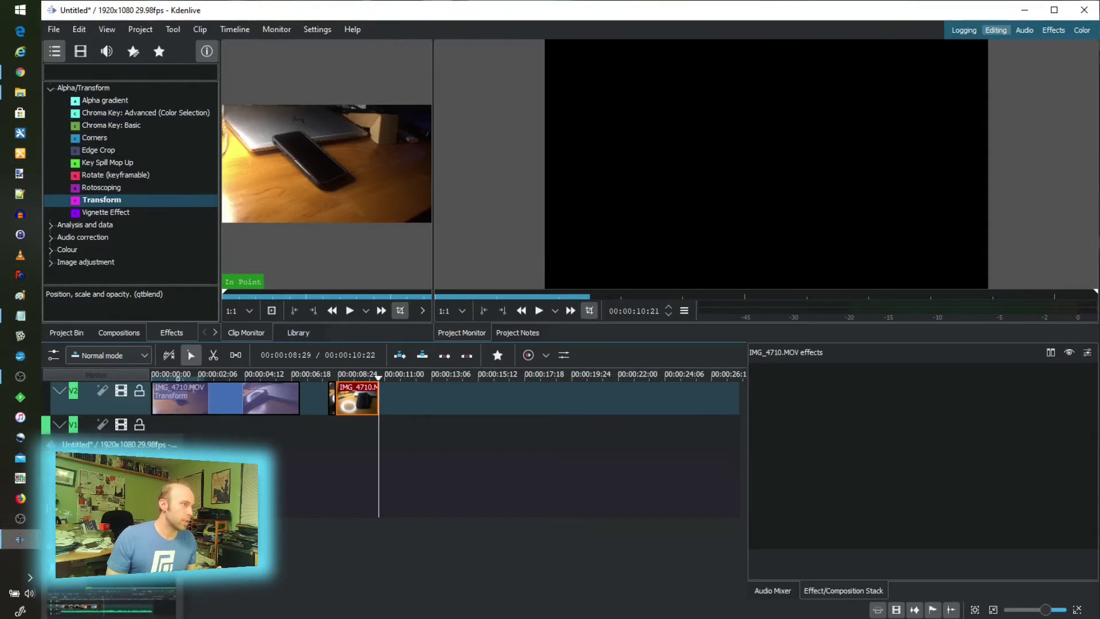
# Switch to SpeedRampTest_1_PROJ, rewind its timeline to 0, and enlarge the Project Monitor
pyautogui.click(112, 599)
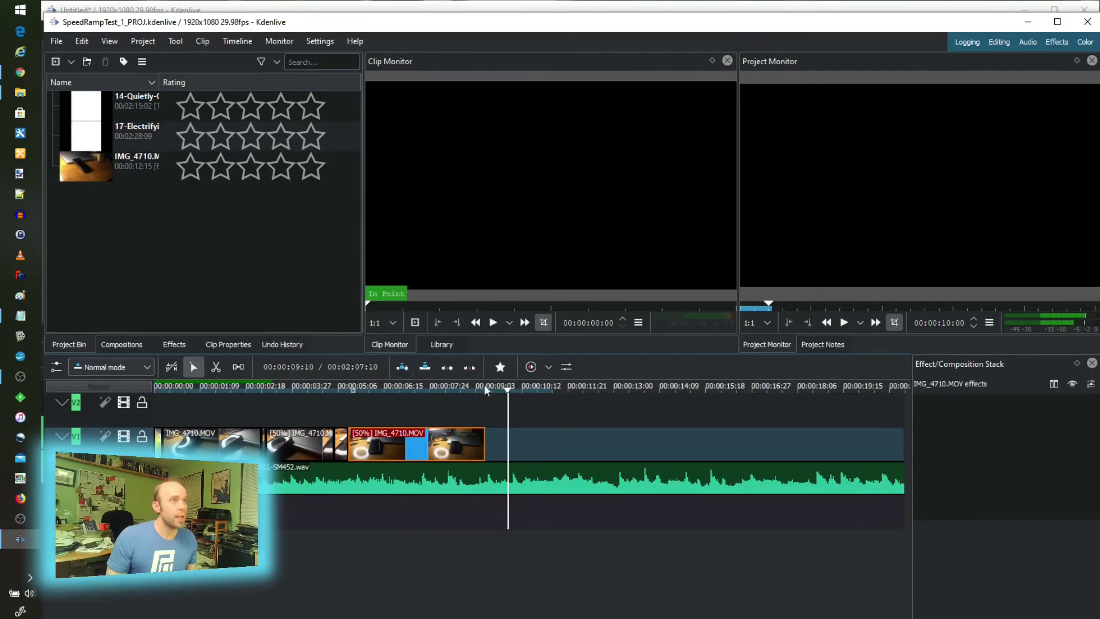
pyautogui.moveTo(483, 387); pyautogui.dragTo(122, 395)
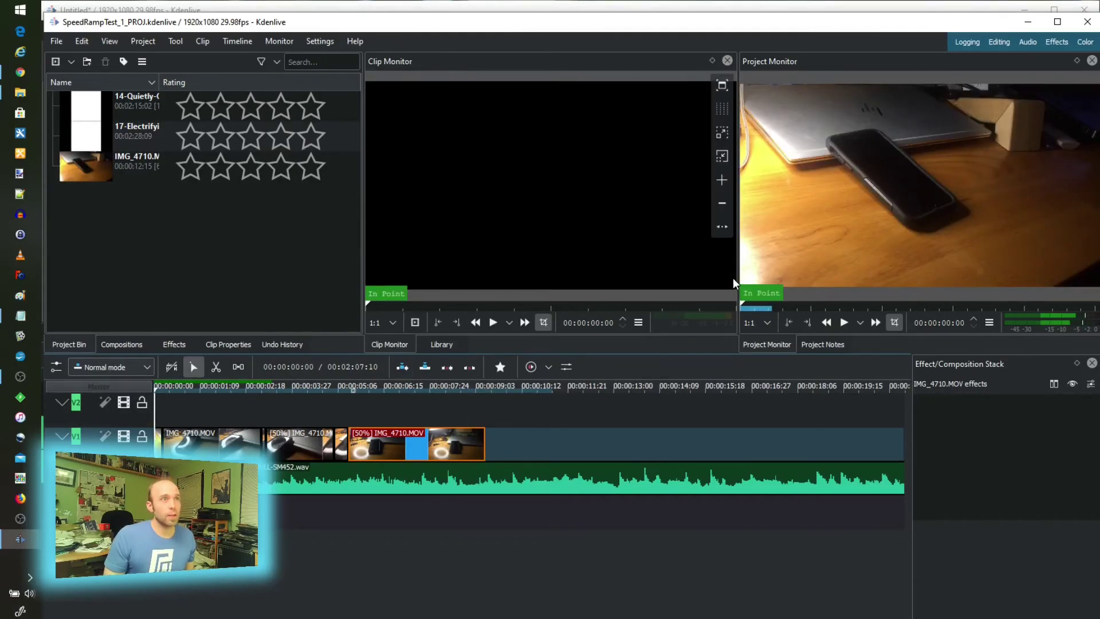
pyautogui.moveTo(739, 279); pyautogui.dragTo(431, 278)
pyautogui.moveTo(621, 350); pyautogui.dragTo(624, 548)
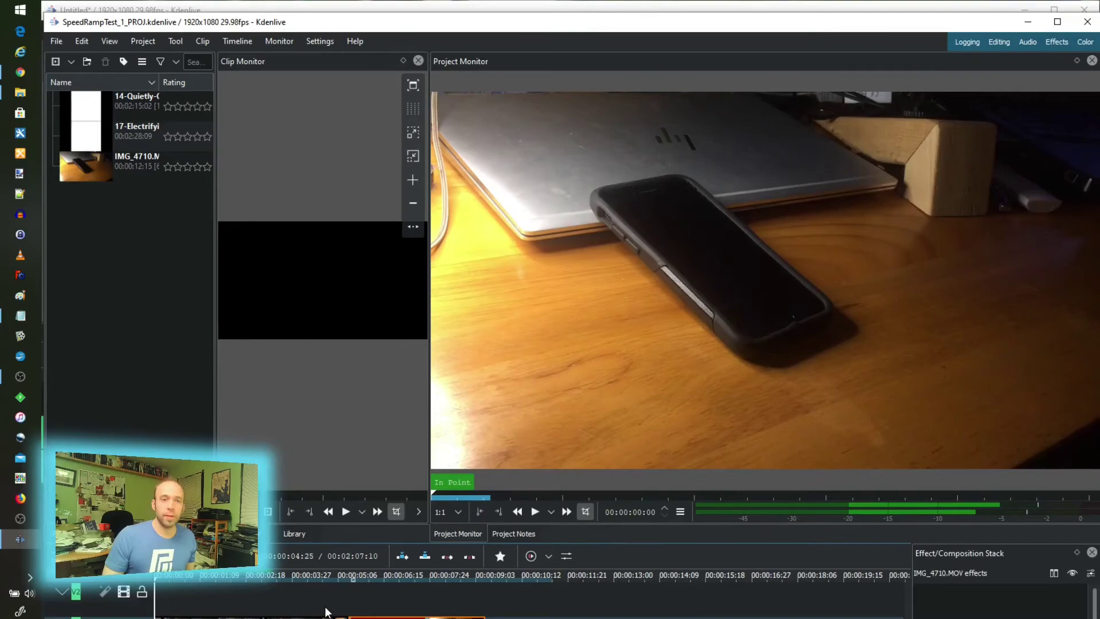
pyautogui.press('space')
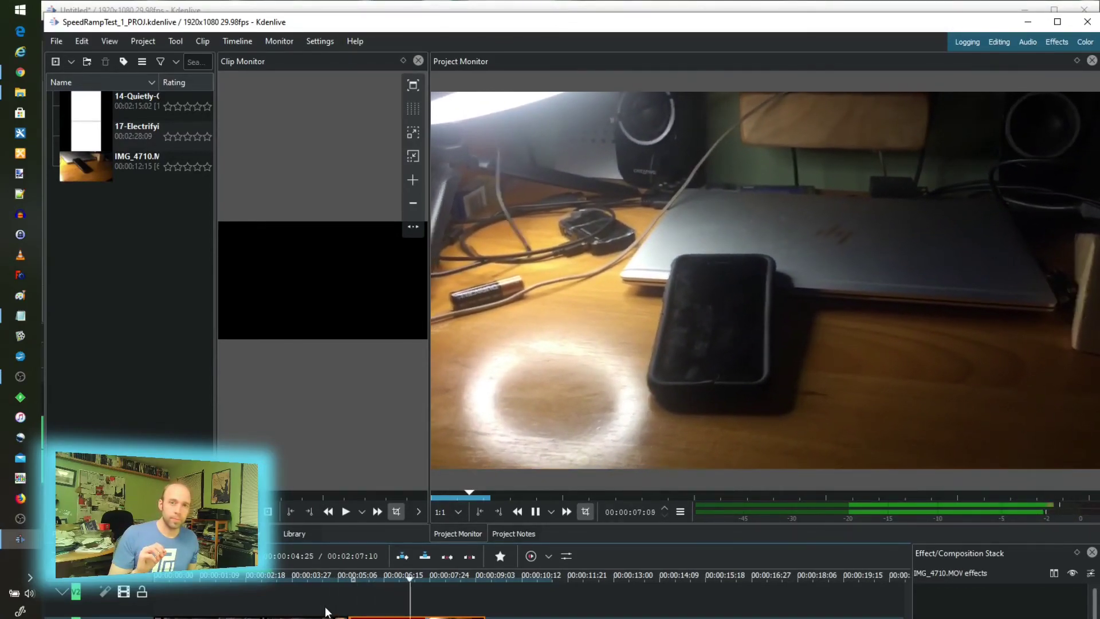
pyautogui.press('space')
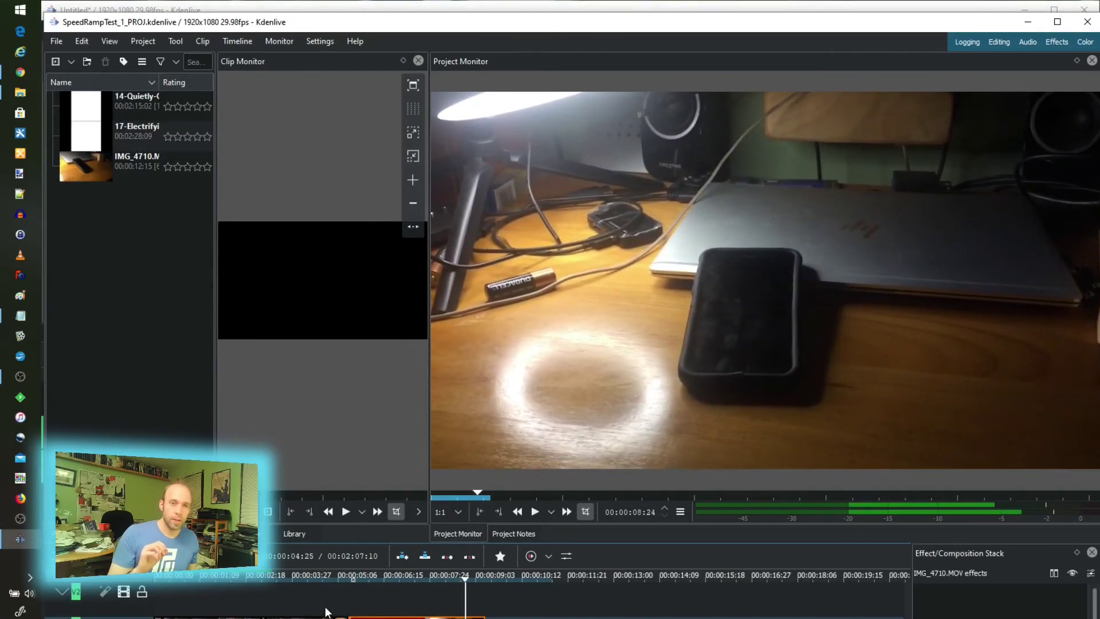